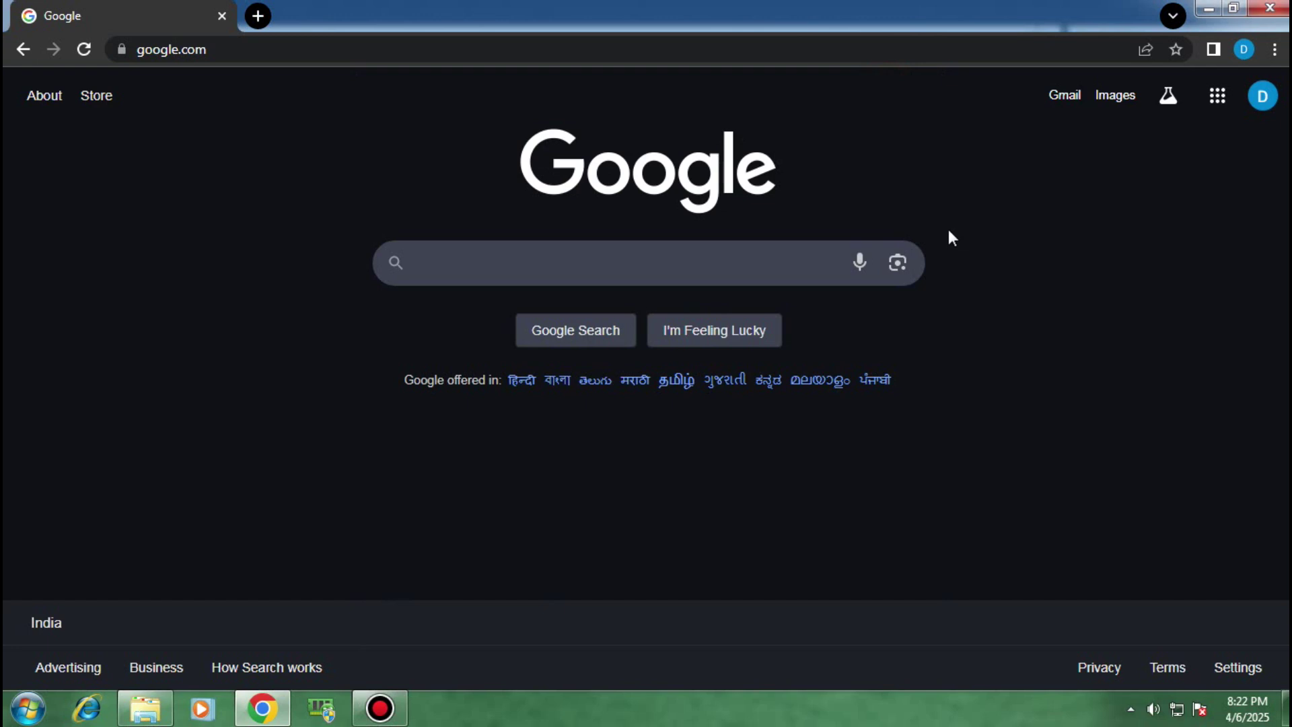
Search Google for 'truecloud software download'
click(571, 258)
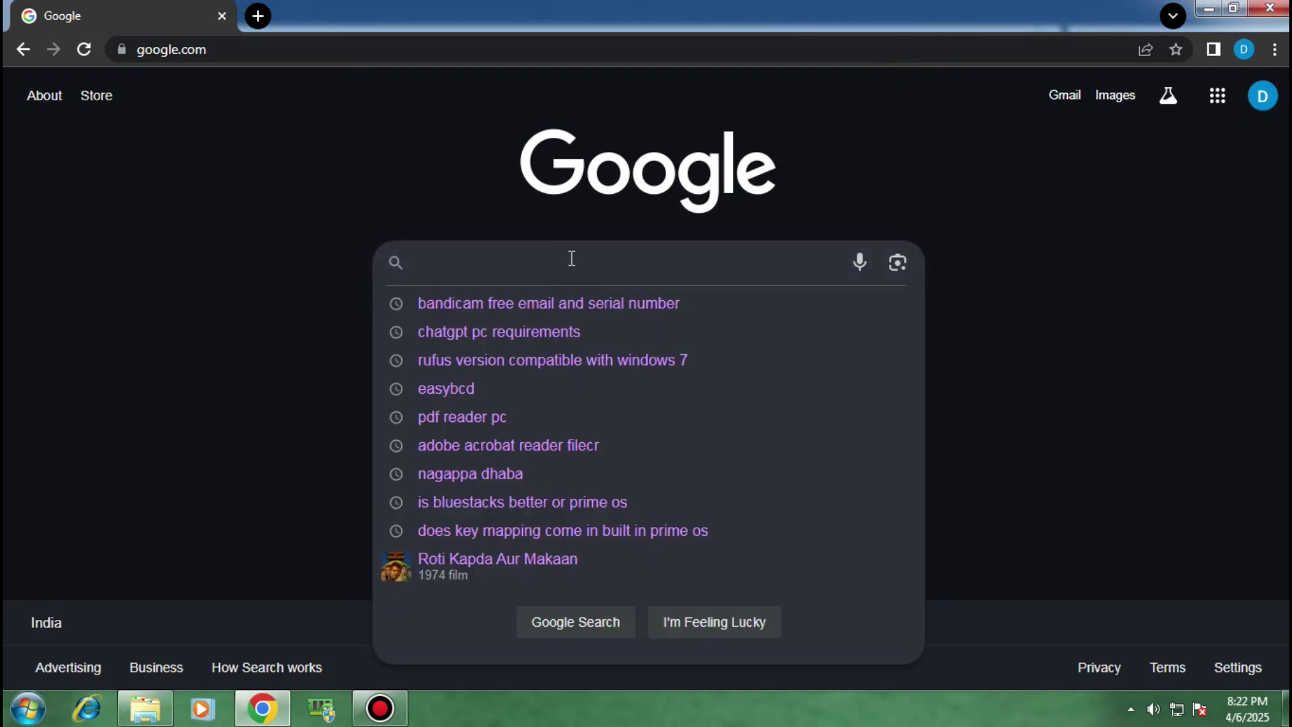
text(true)
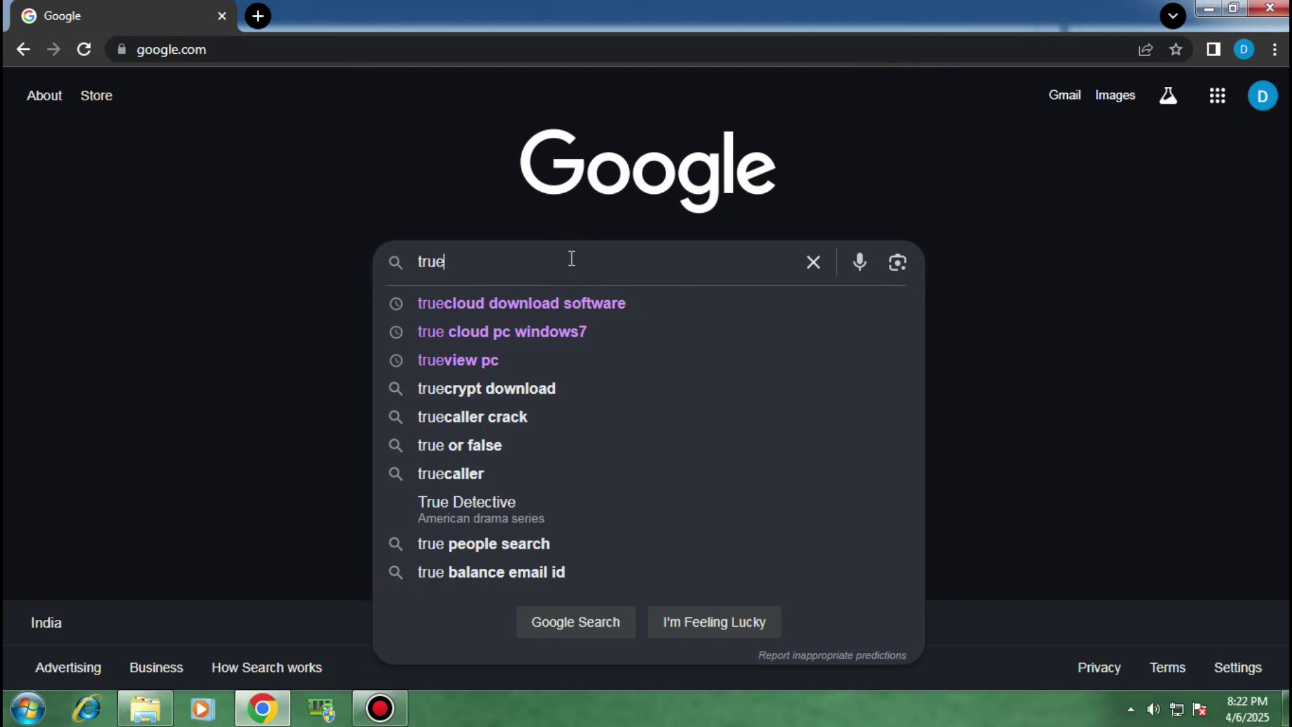
text(cloud soft)
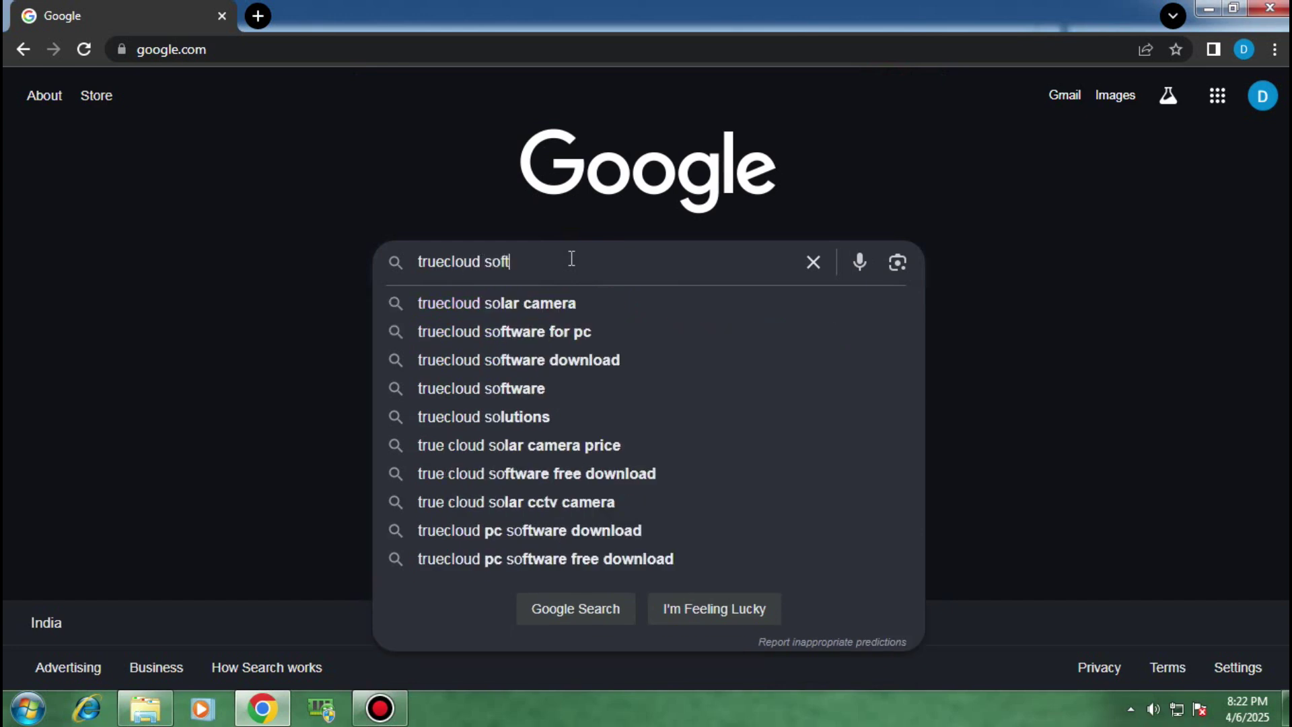
text(ware download)
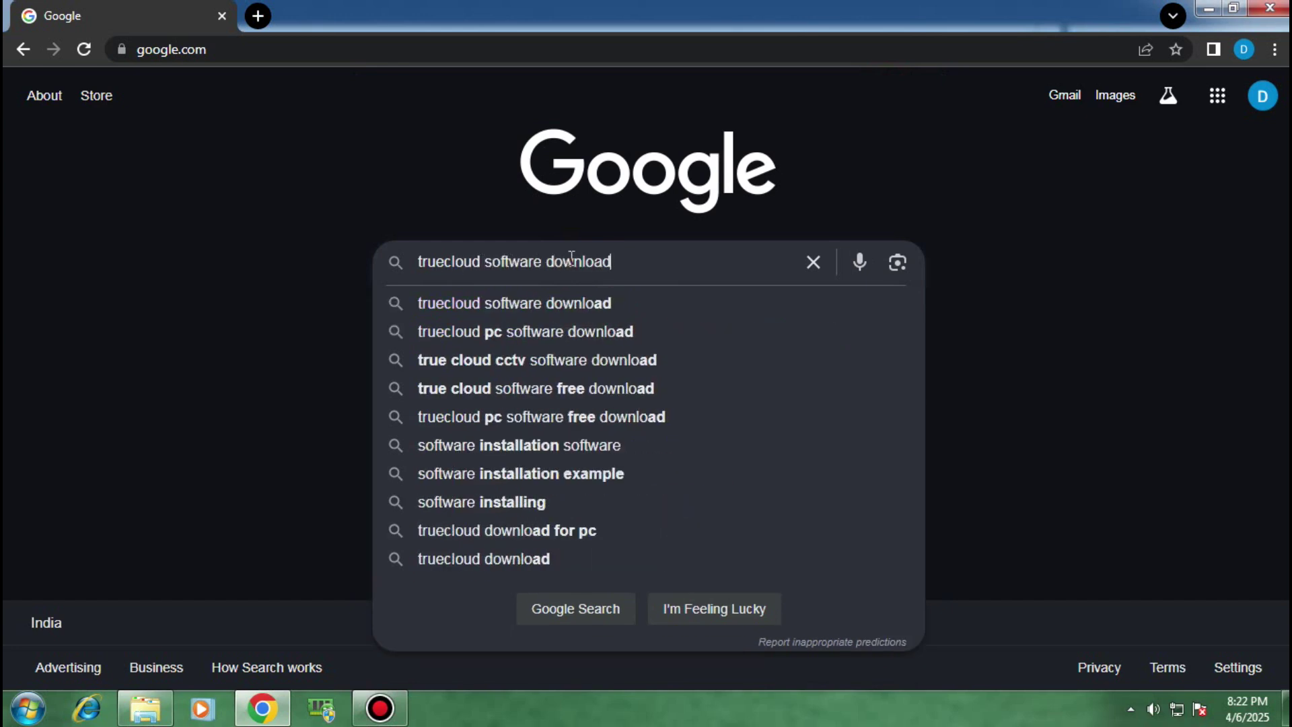
key(Return)
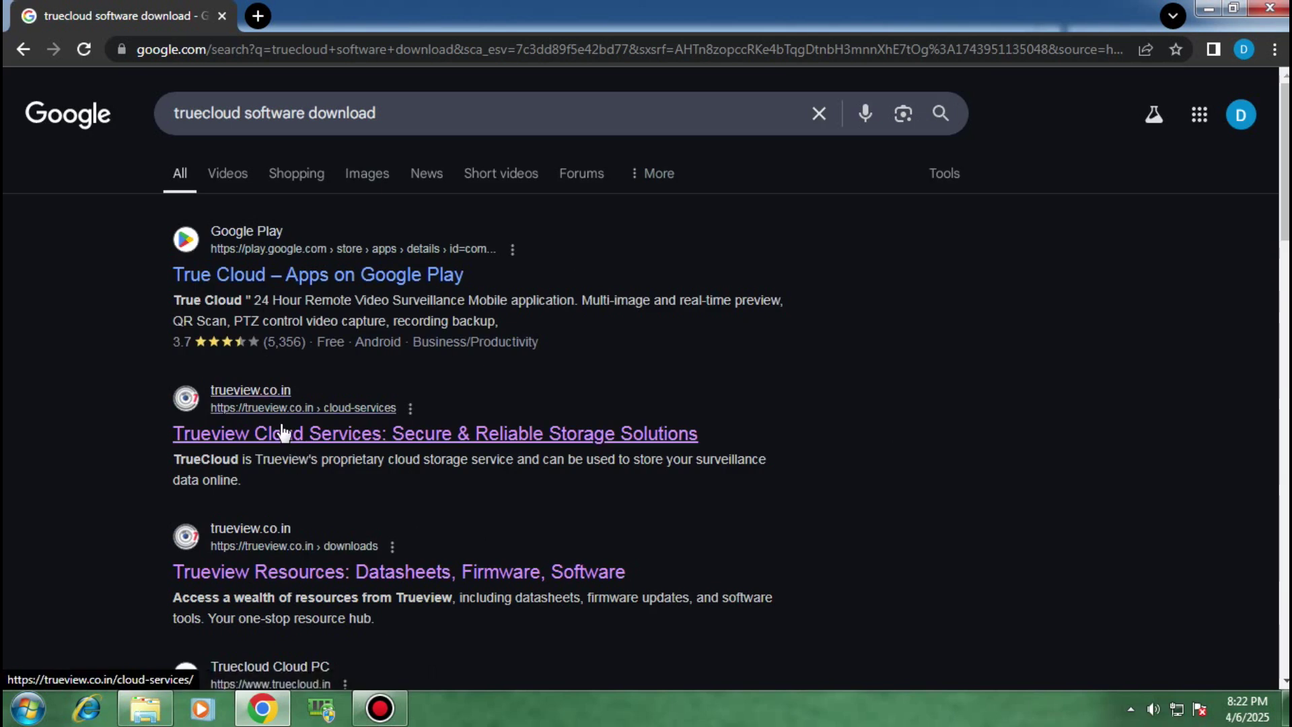
From the Trueview Cloud Services site's Softwares downloads, get the TRUECLOUD-V1.7.6.7 PC Software zip for wireless cameras
click(309, 437)
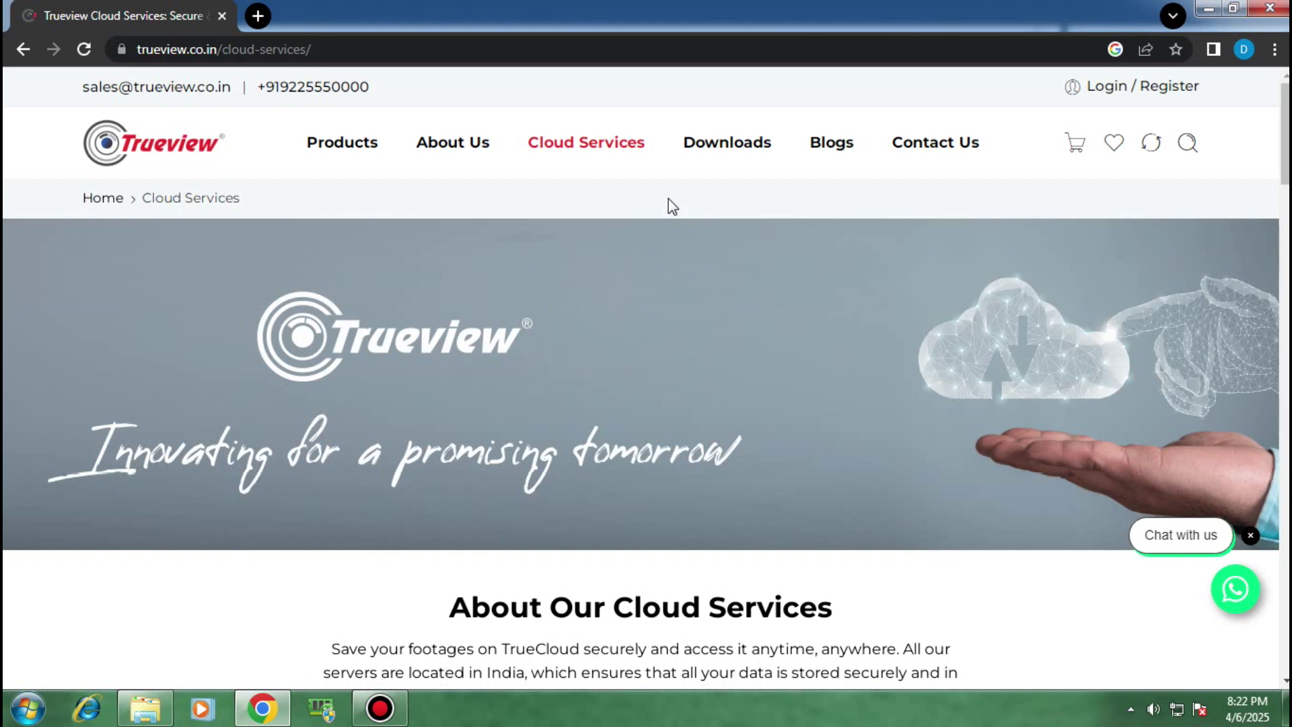
click(705, 154)
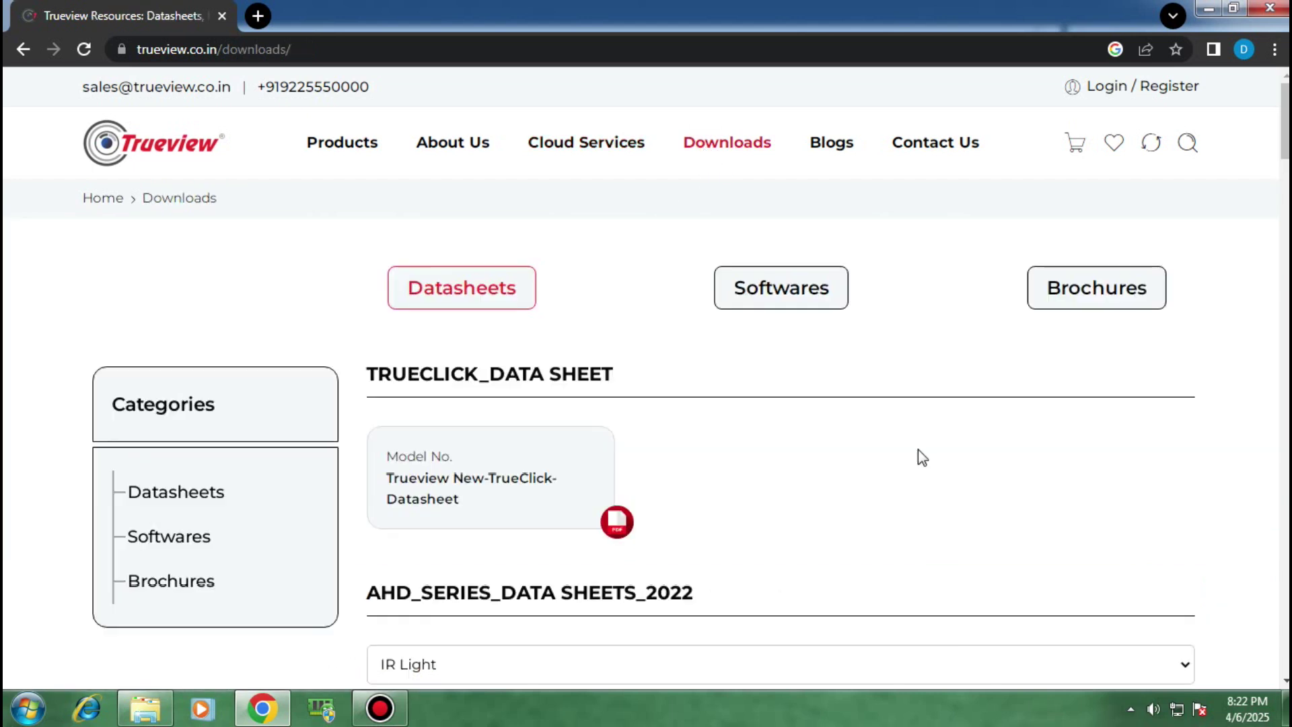
click(778, 294)
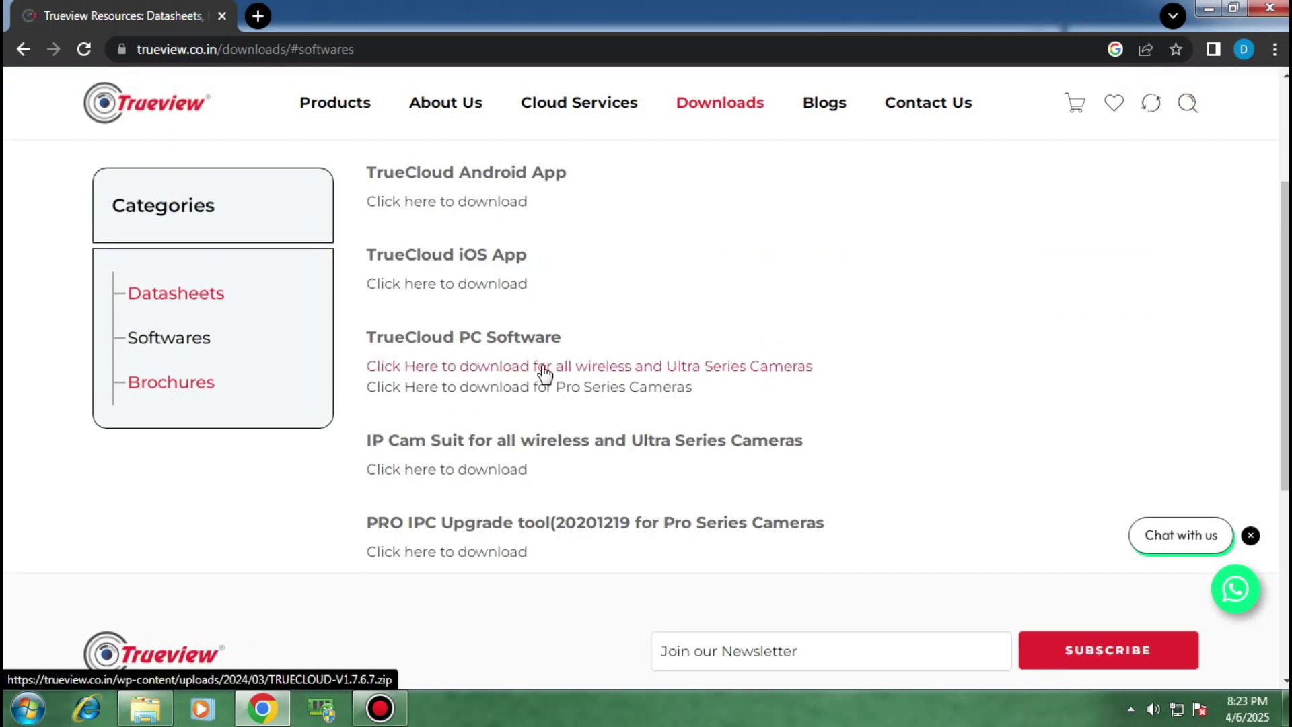
click(607, 370)
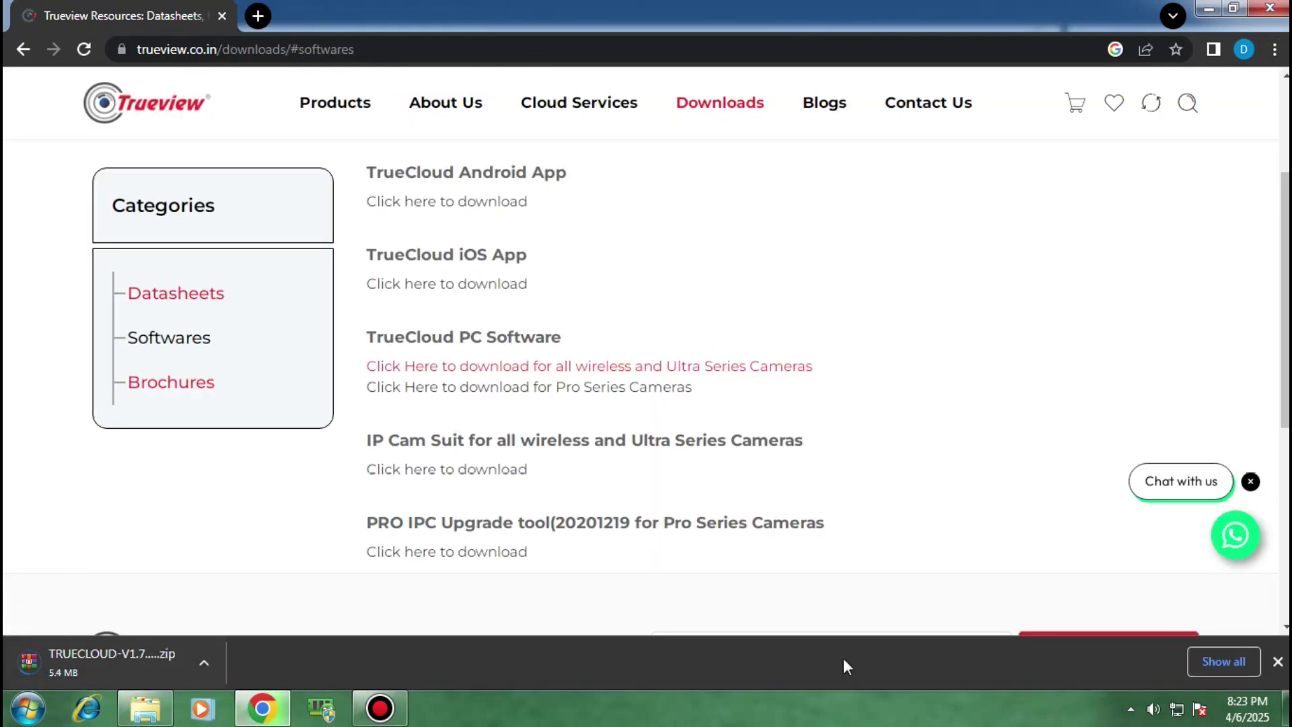
Extract the TRUECLOUD-V1.7.6.7 zip on the desktop into a TRUECLOUD-V1.7.6.7 folder
click(262, 708)
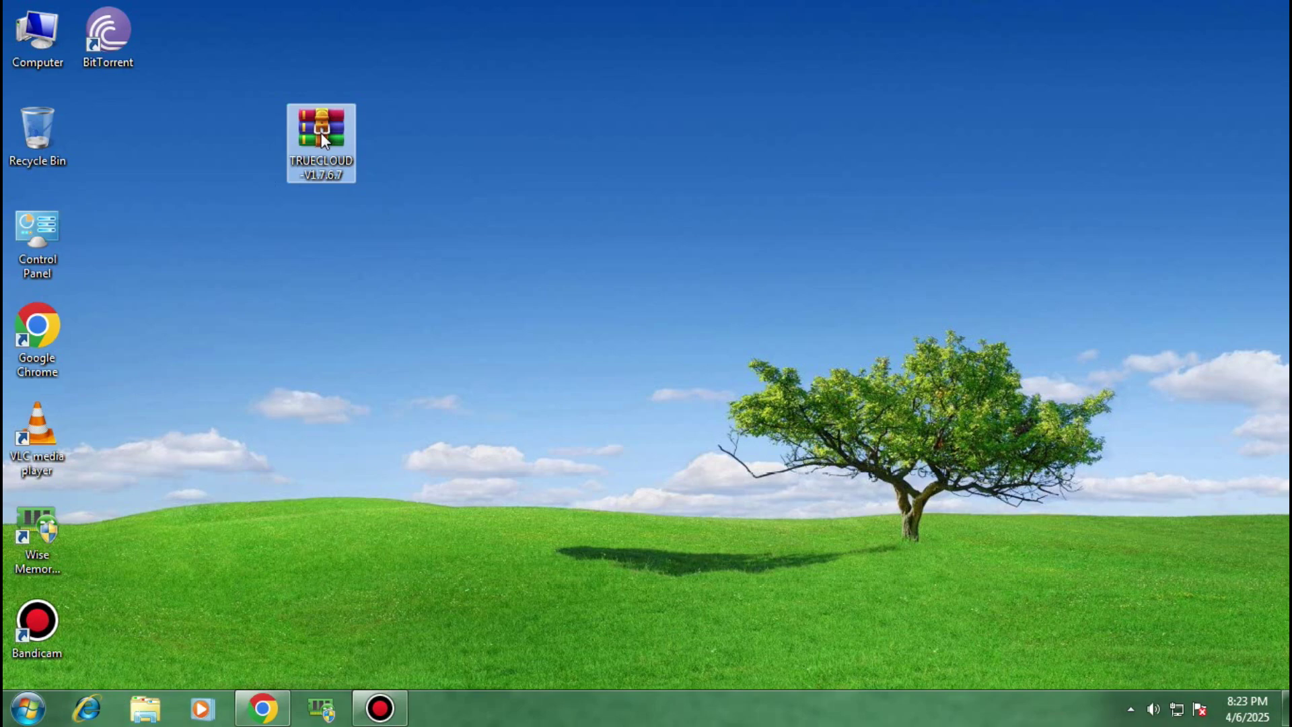
drag(321, 138, 392, 232)
click(661, 258)
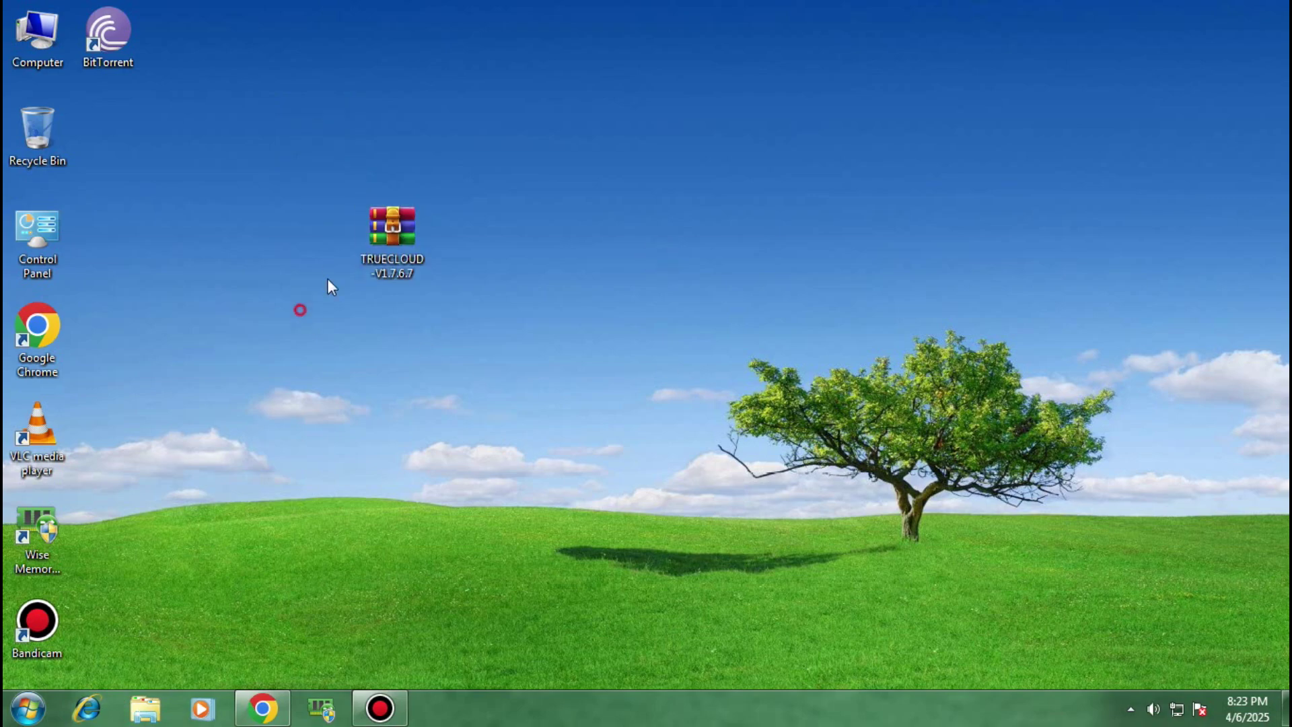
right_click(400, 255)
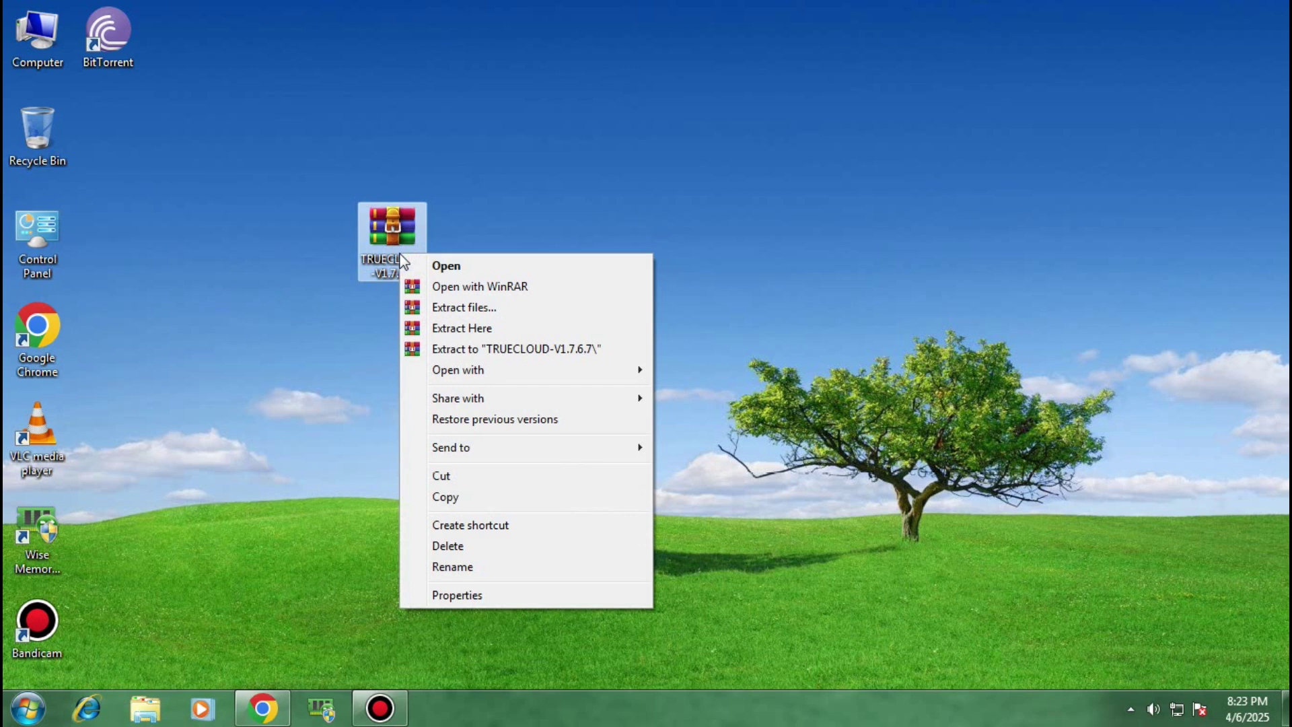
click(449, 350)
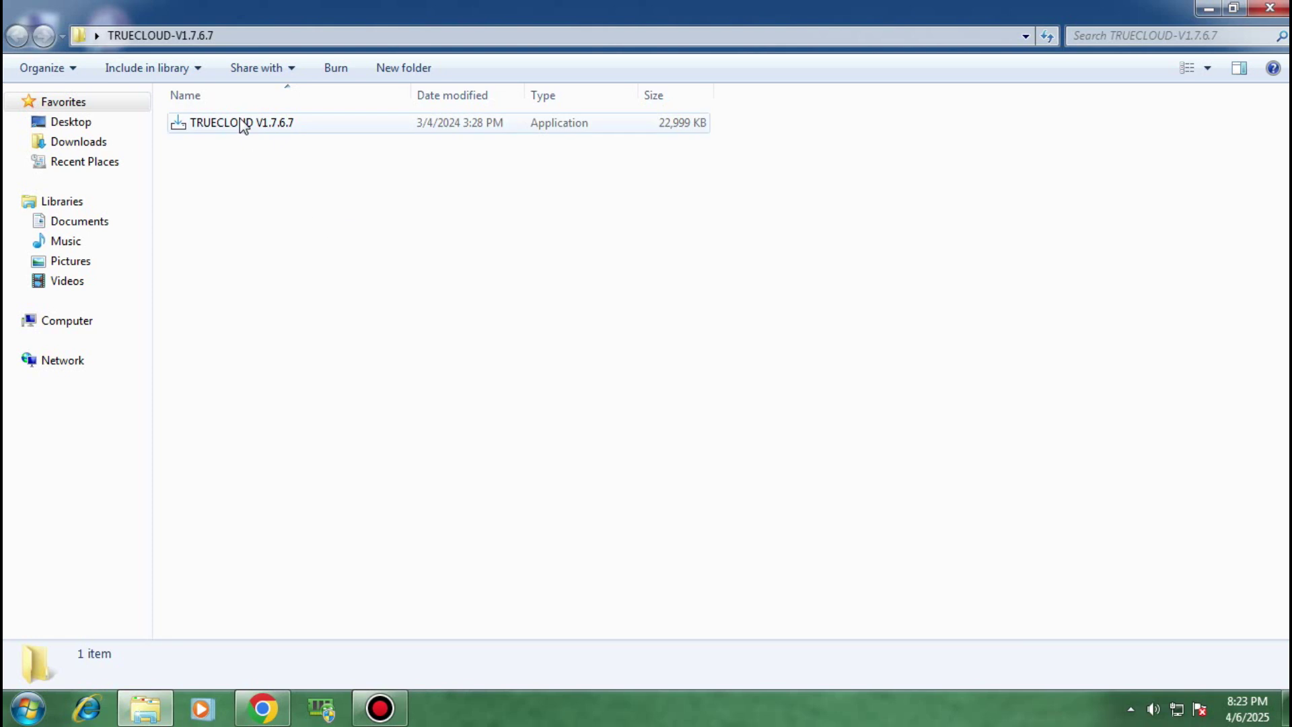
Install TRUECLOUD 1.7.6.7 as administrator with default folder and desktop shortcut, then launch it
click(241, 121)
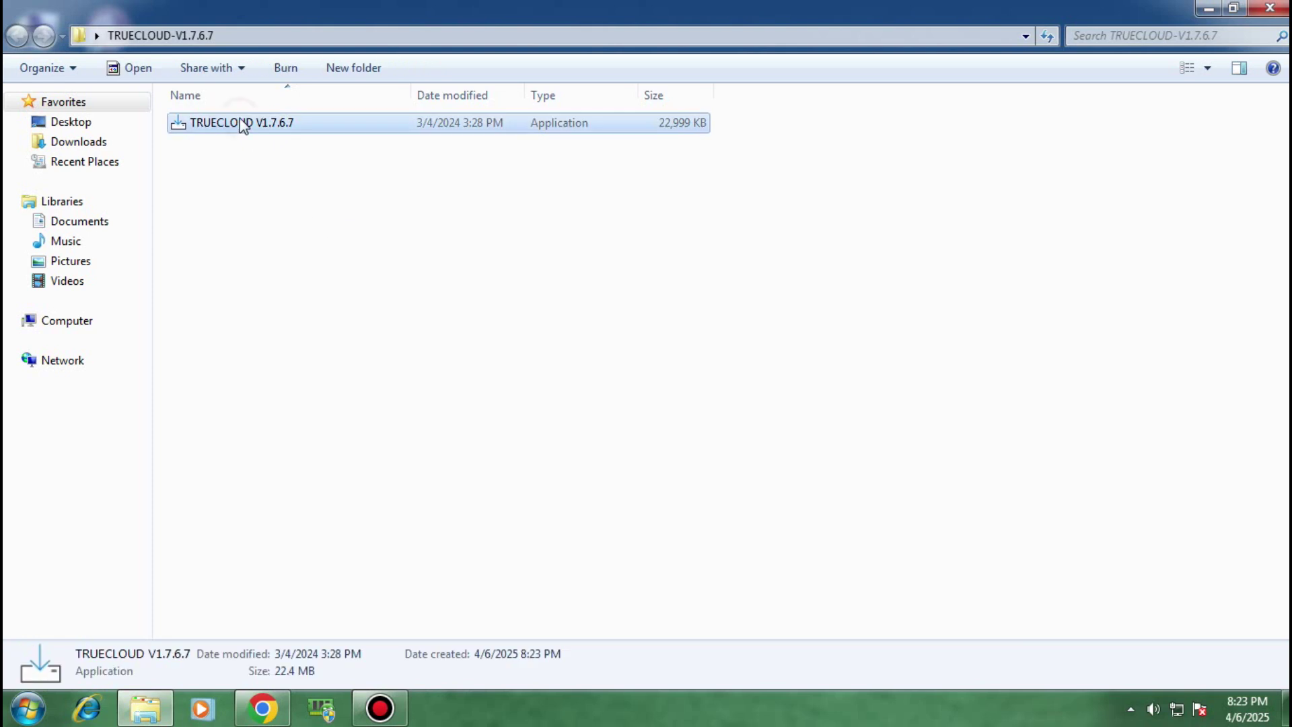
right_click(240, 120)
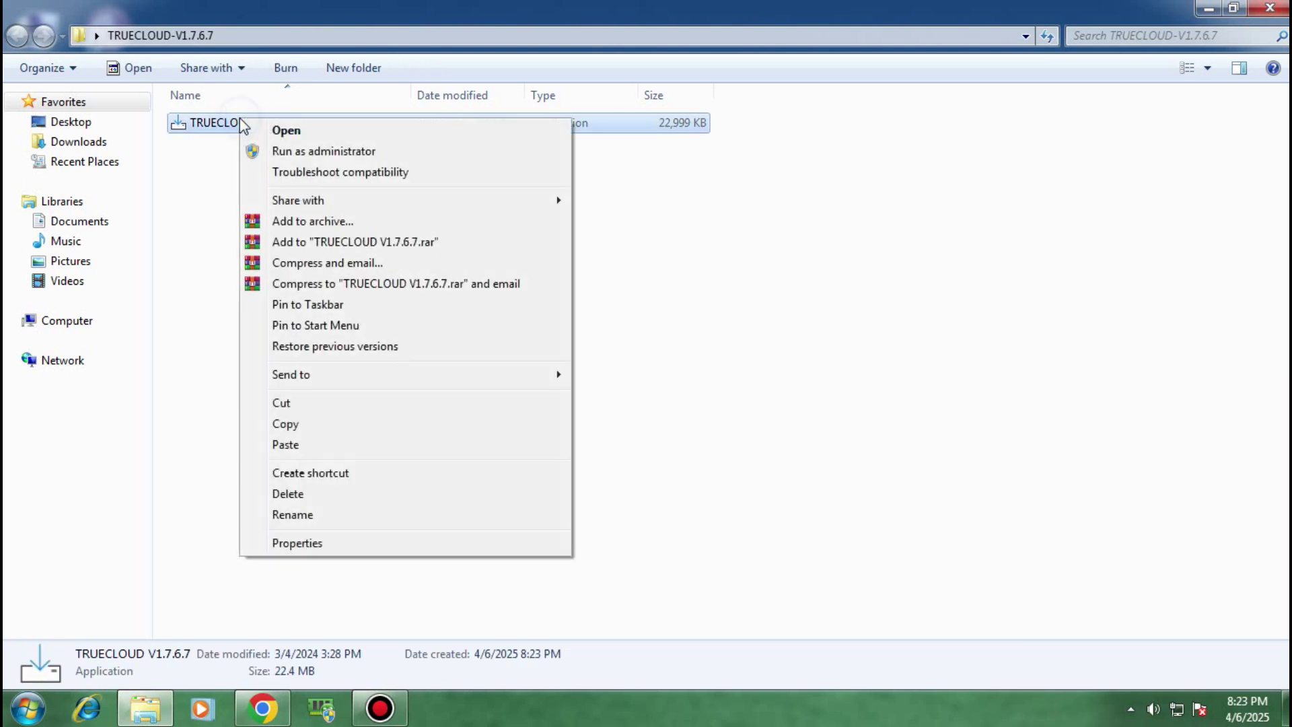
click(258, 152)
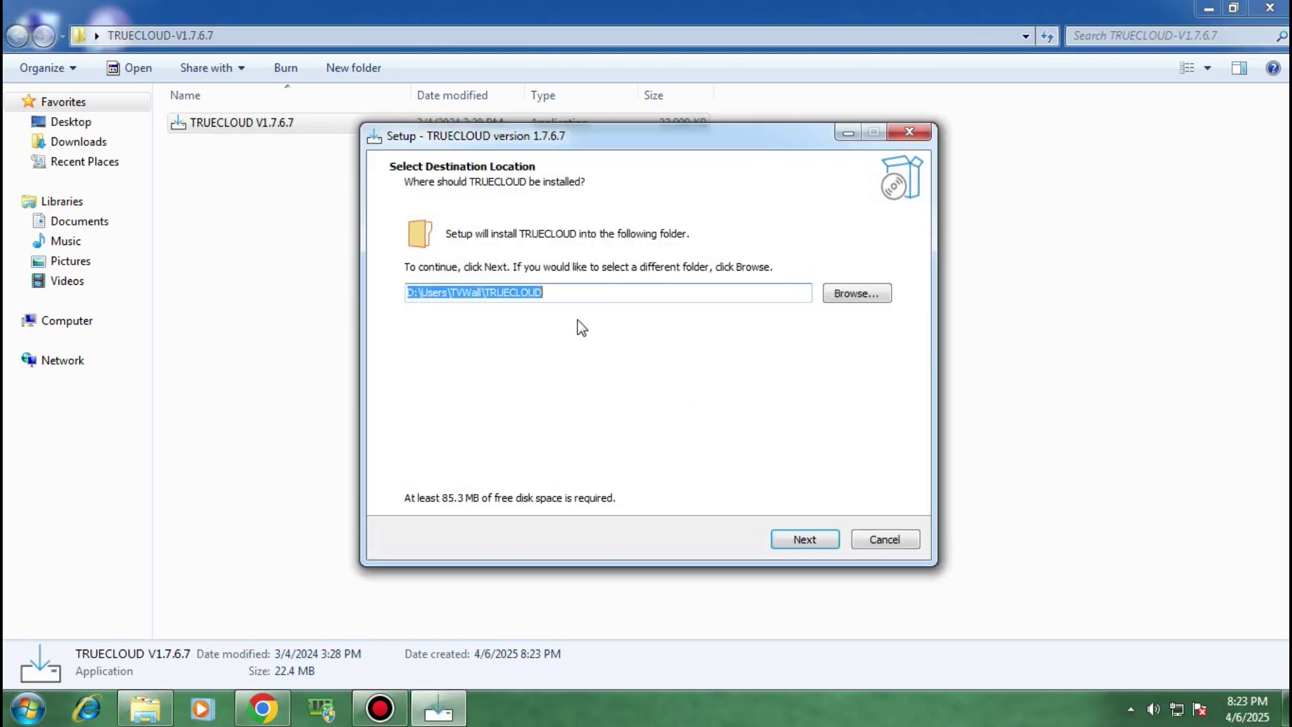
click(787, 536)
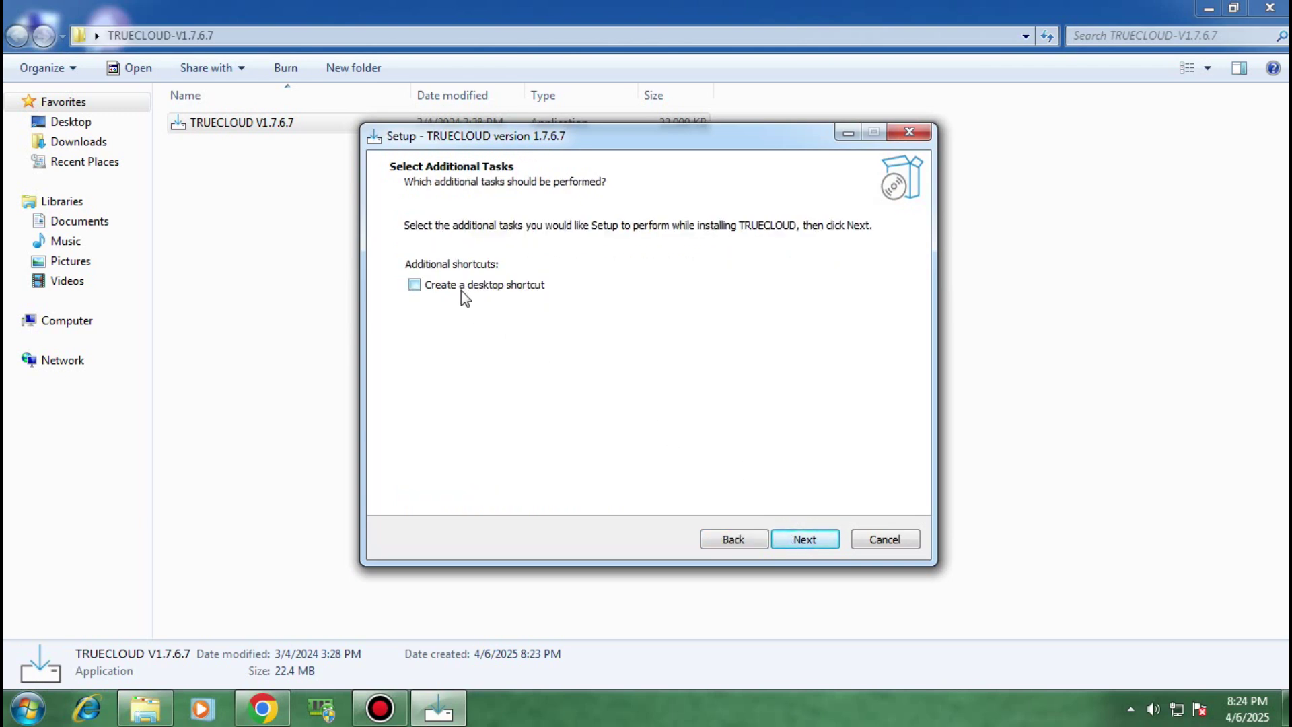
click(814, 539)
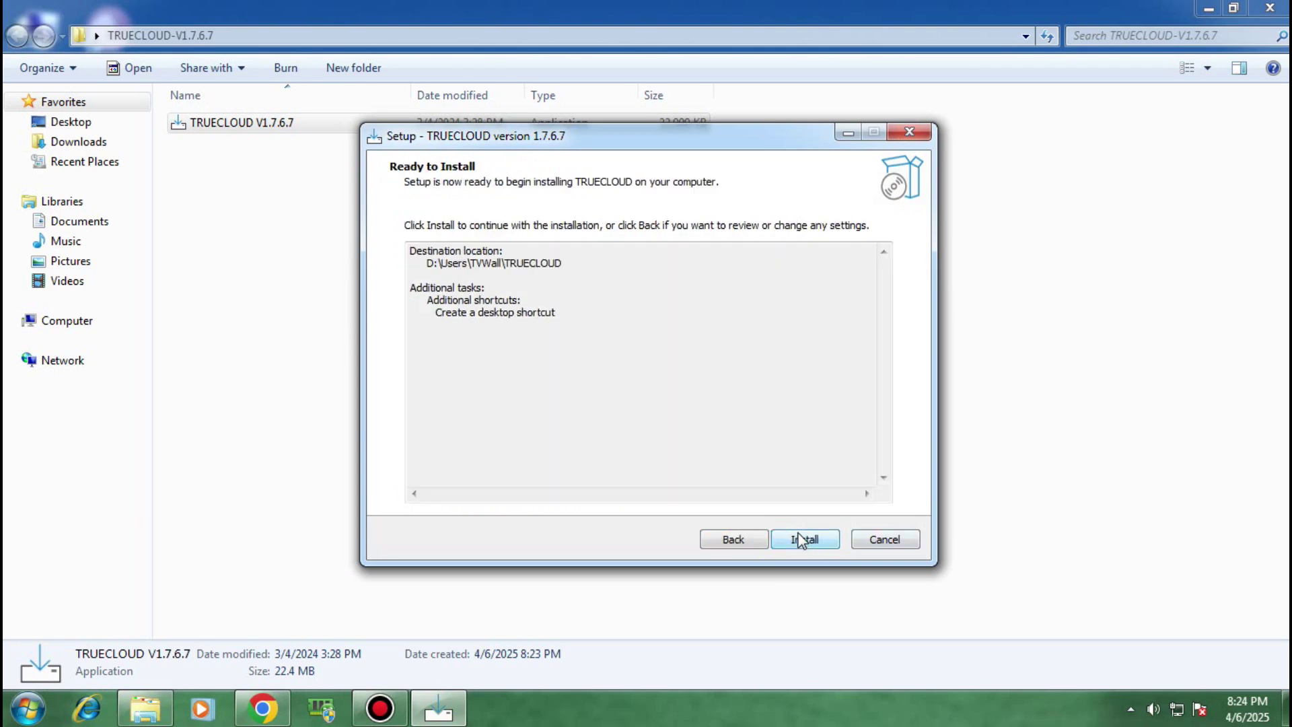
click(803, 542)
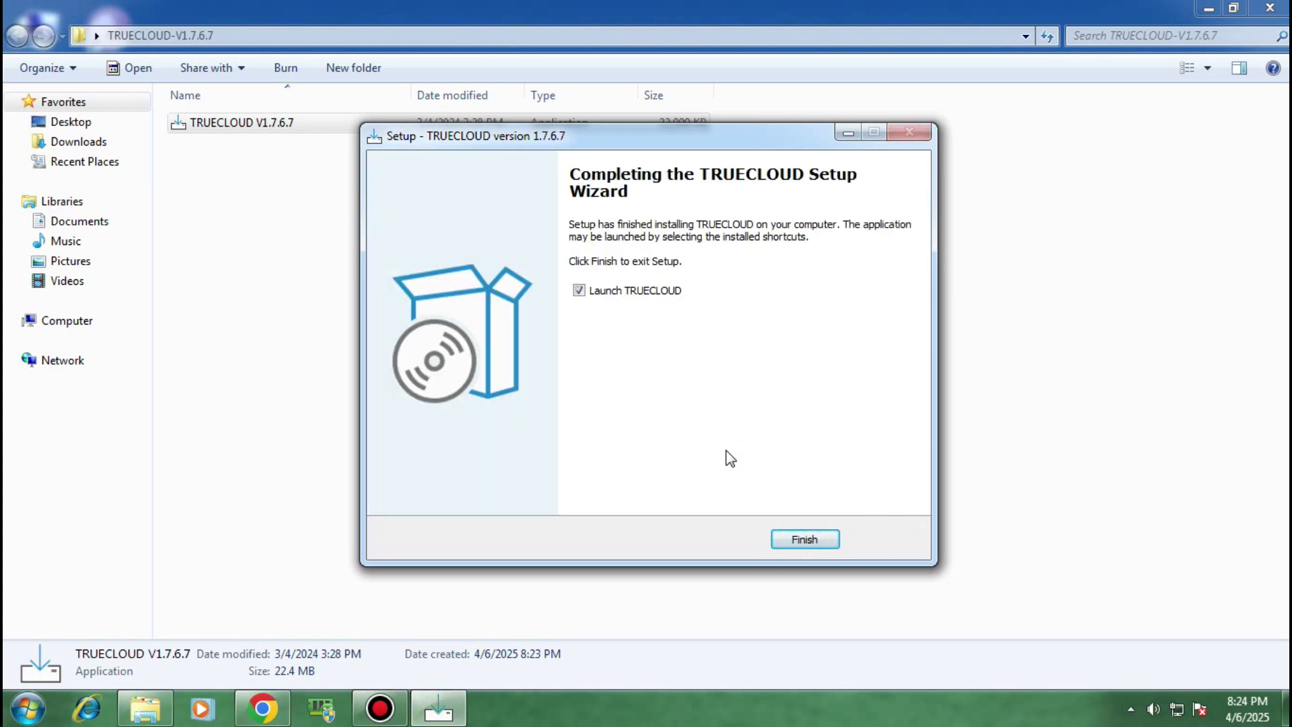
click(798, 539)
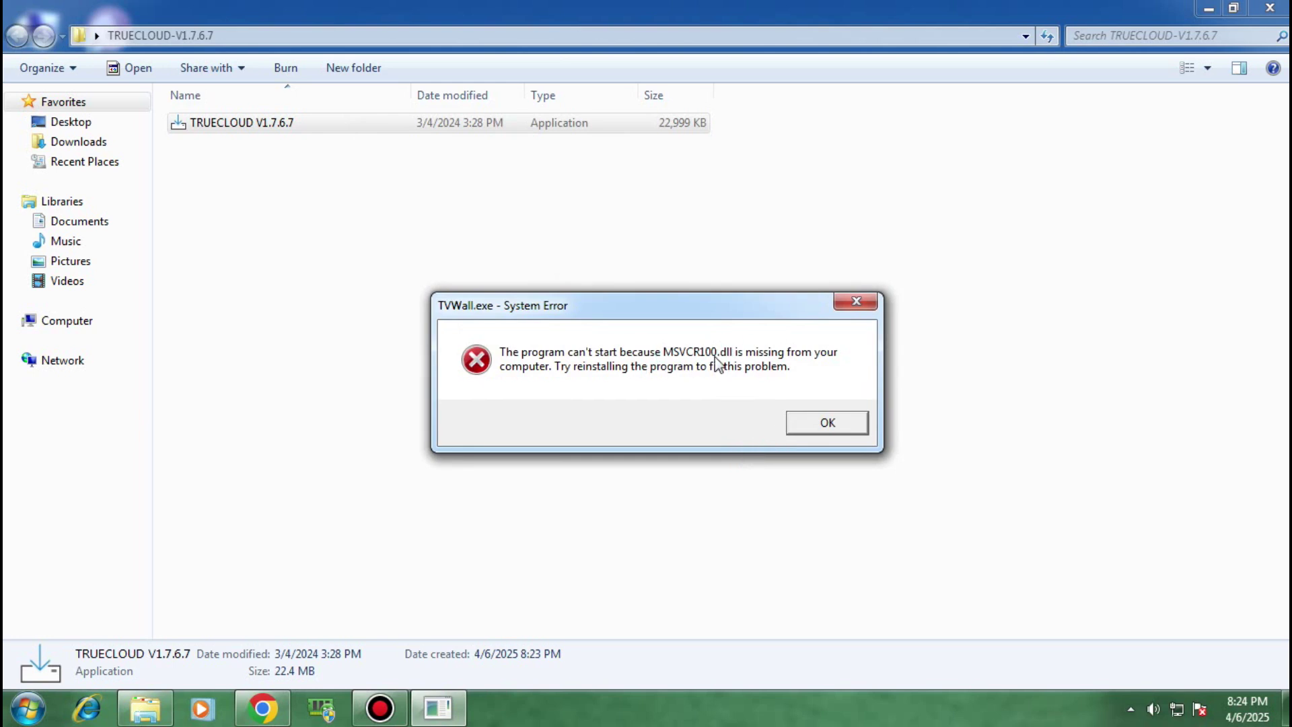
Search the web for 'msvcr100.dll download'
text(msvcr100.dll.html)
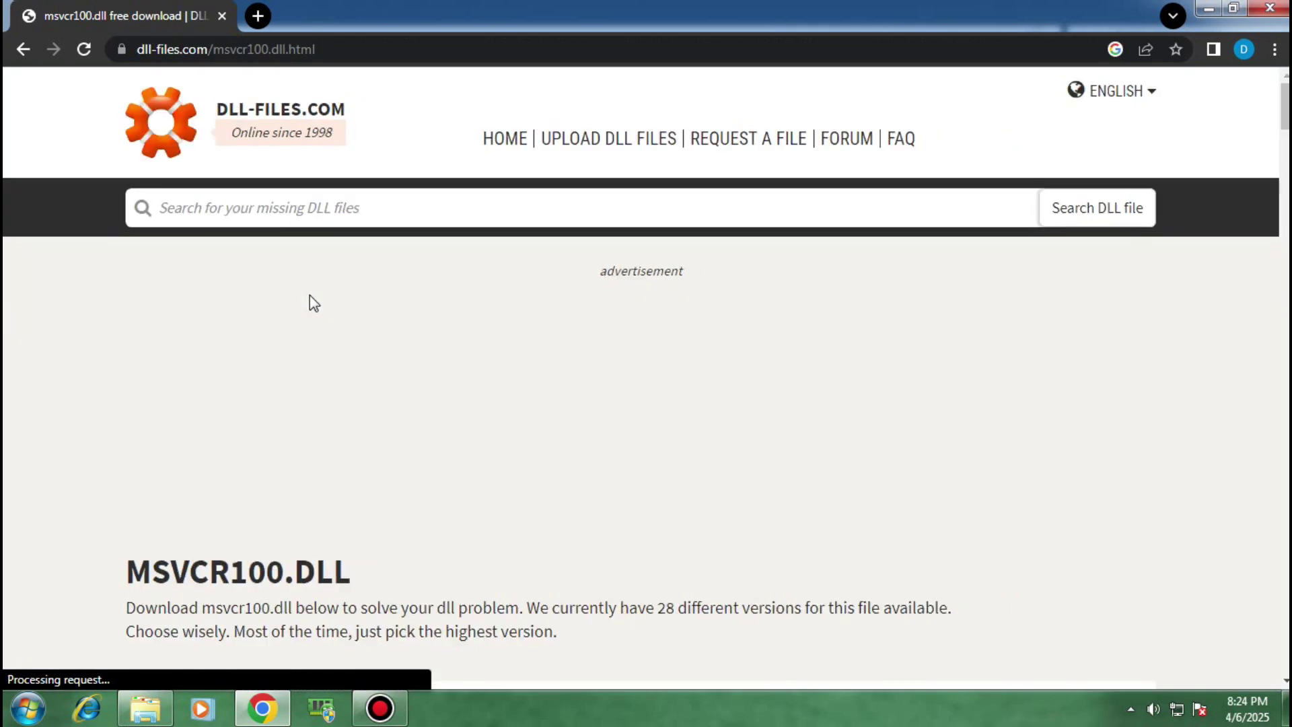
Review the 32- and 64-bit msvcr100.dll versions on dll-files.com, then minimise Chrome
scroll(314, 304, down, 5)
scroll(309, 296, down, 15)
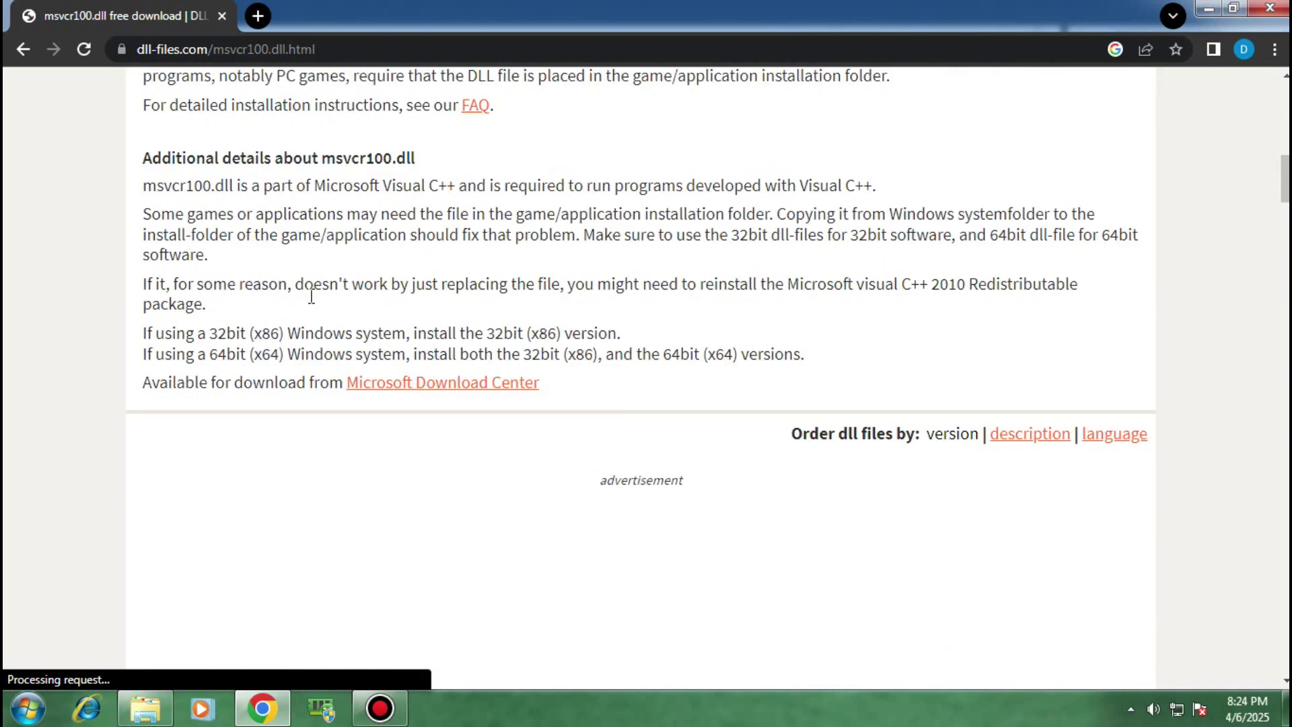
scroll(310, 296, down, 2)
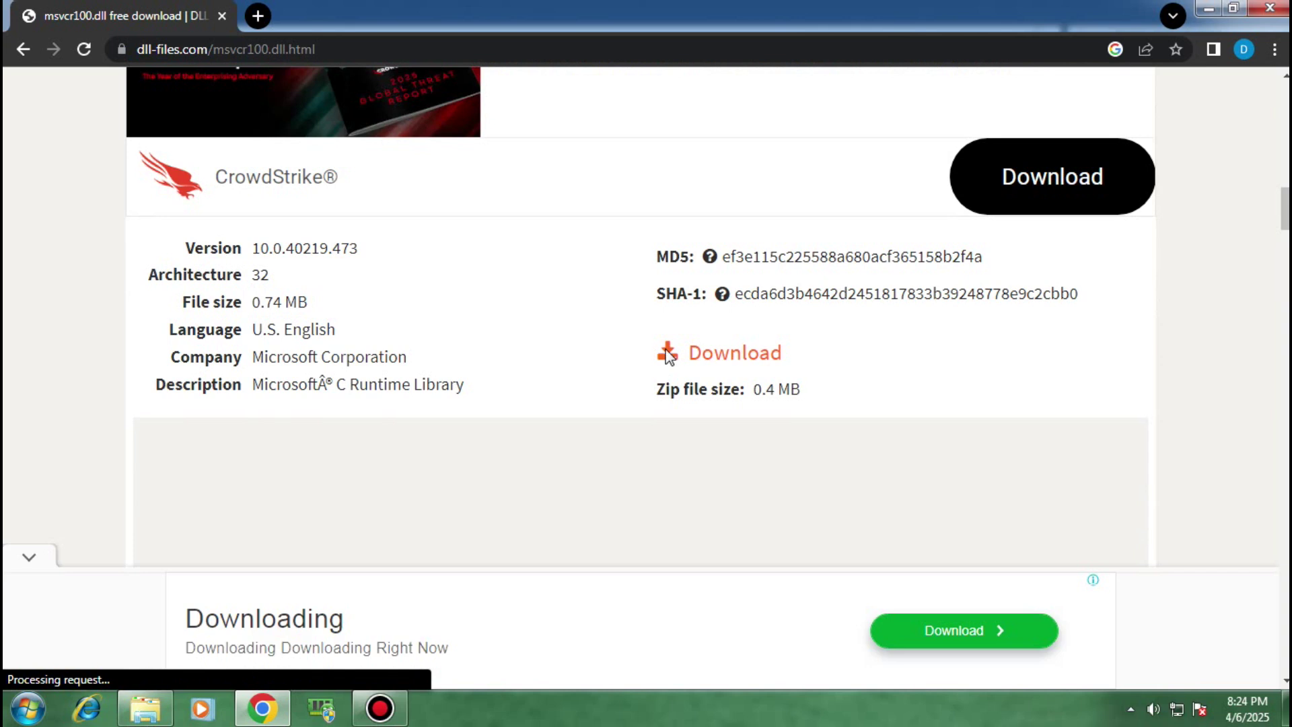
scroll(316, 323, down, 5)
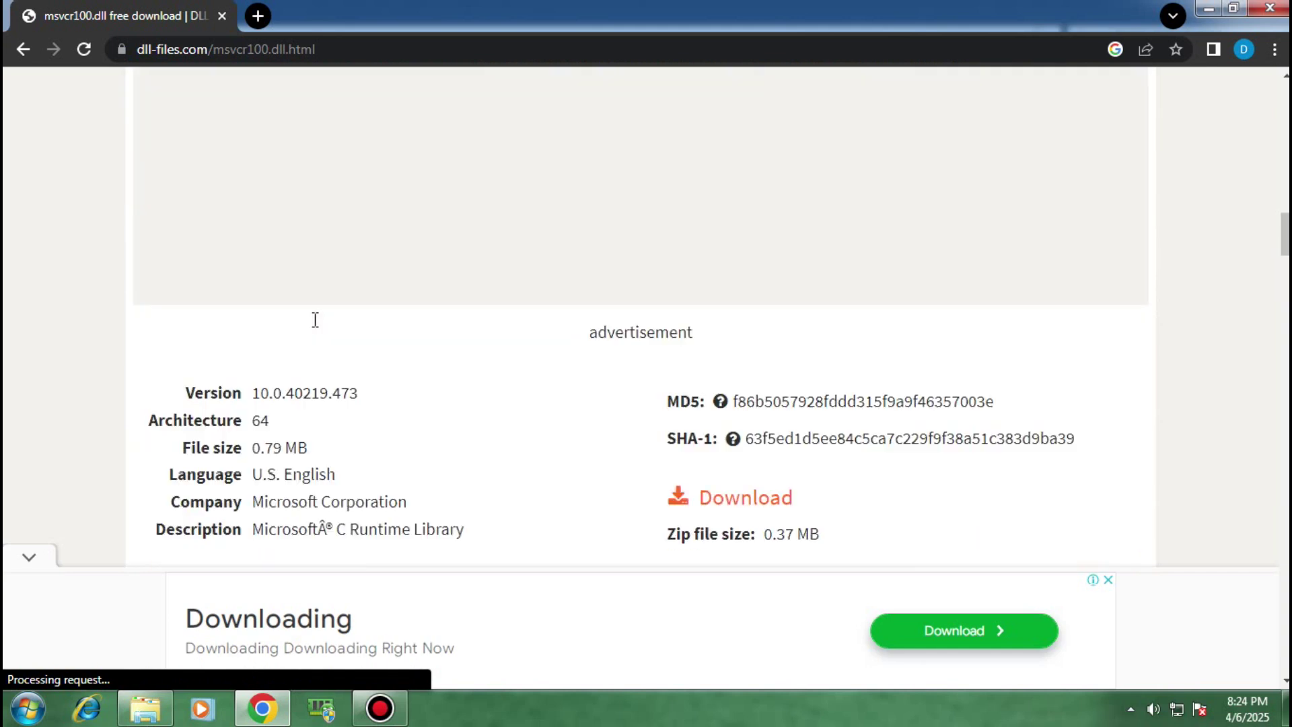
scroll(265, 413, down, 1)
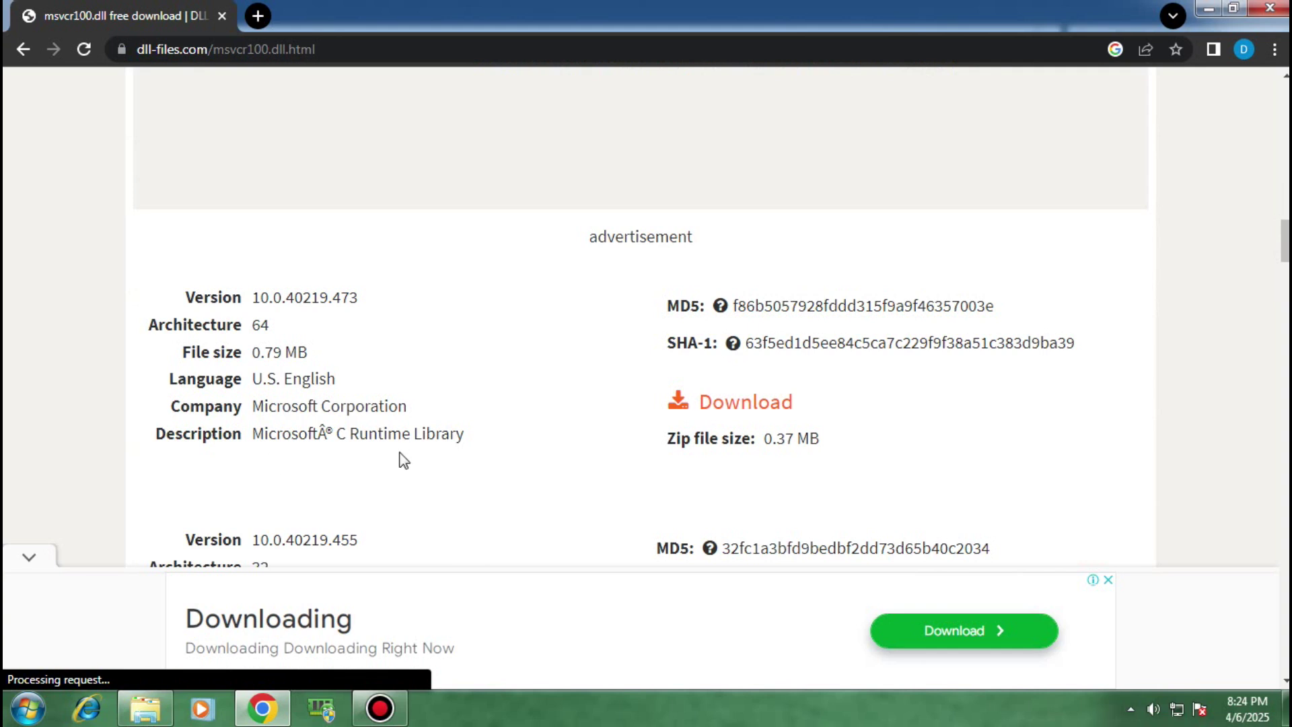
click(1215, 10)
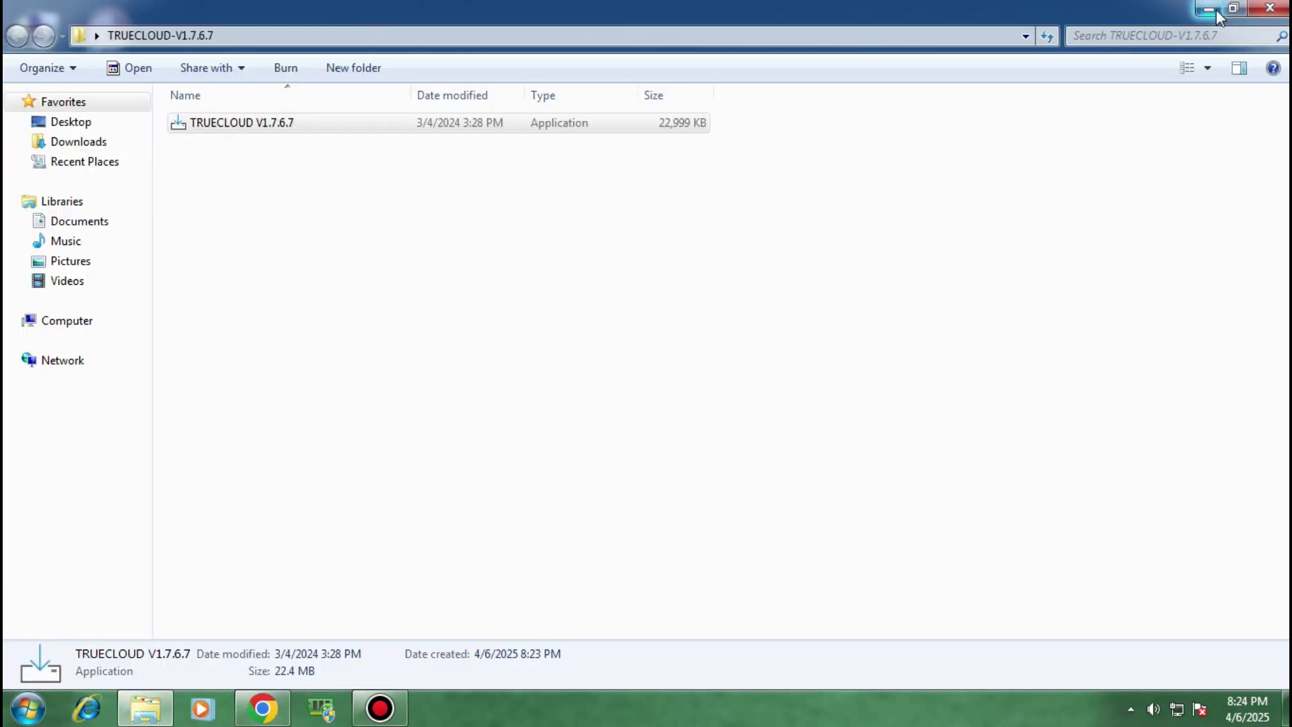
Open Computer's System properties, maximised, to confirm 64-bit Windows 7 Home Premium
click(1215, 9)
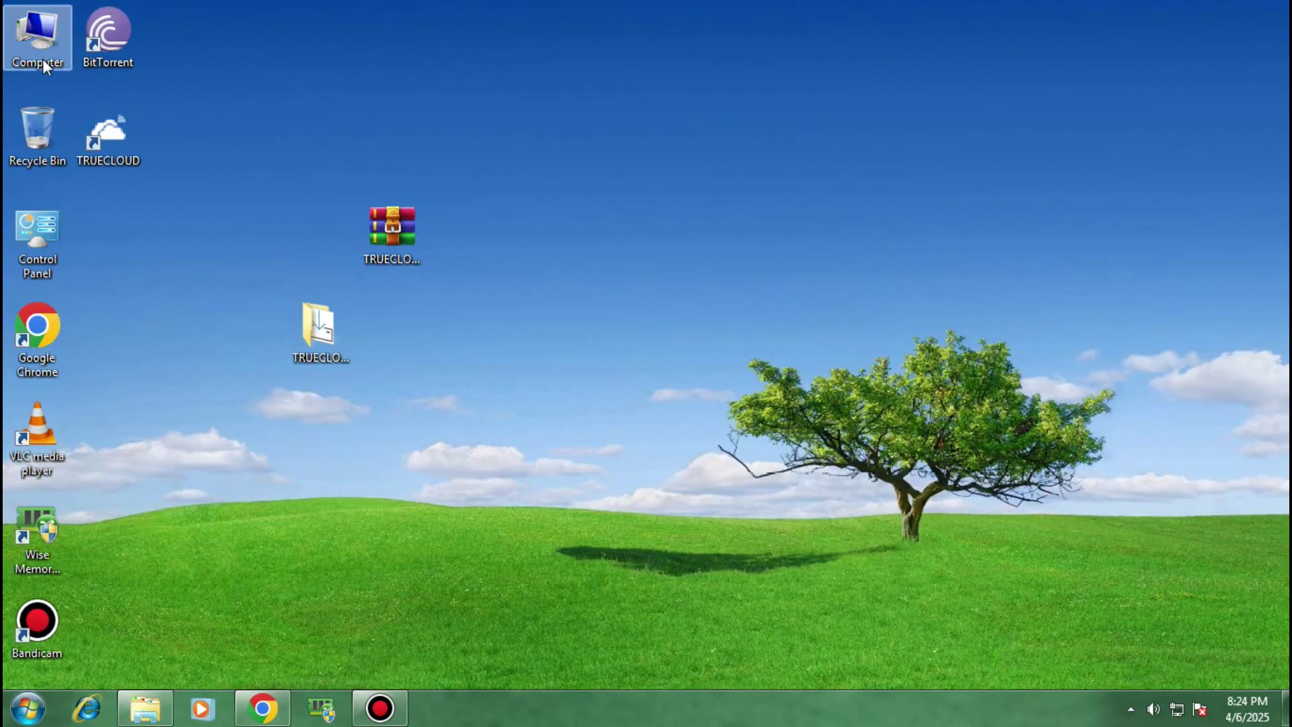
click(42, 59)
right_click(43, 35)
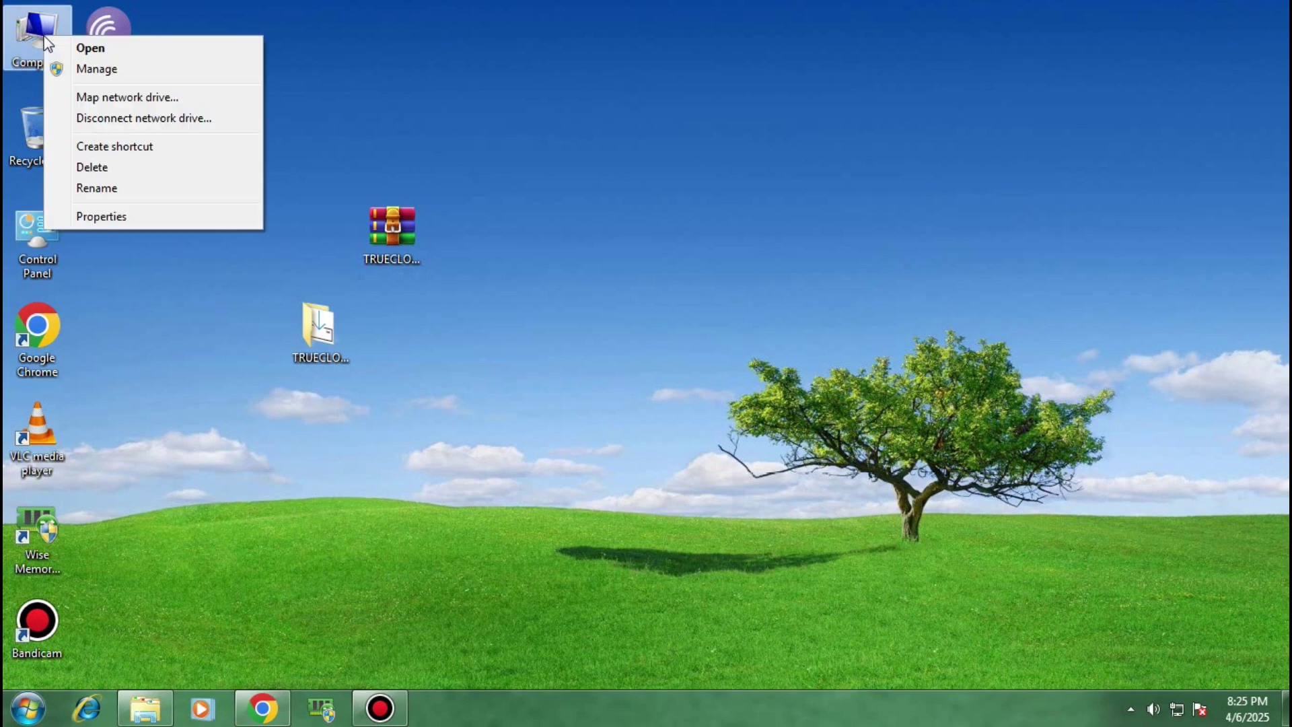
click(119, 216)
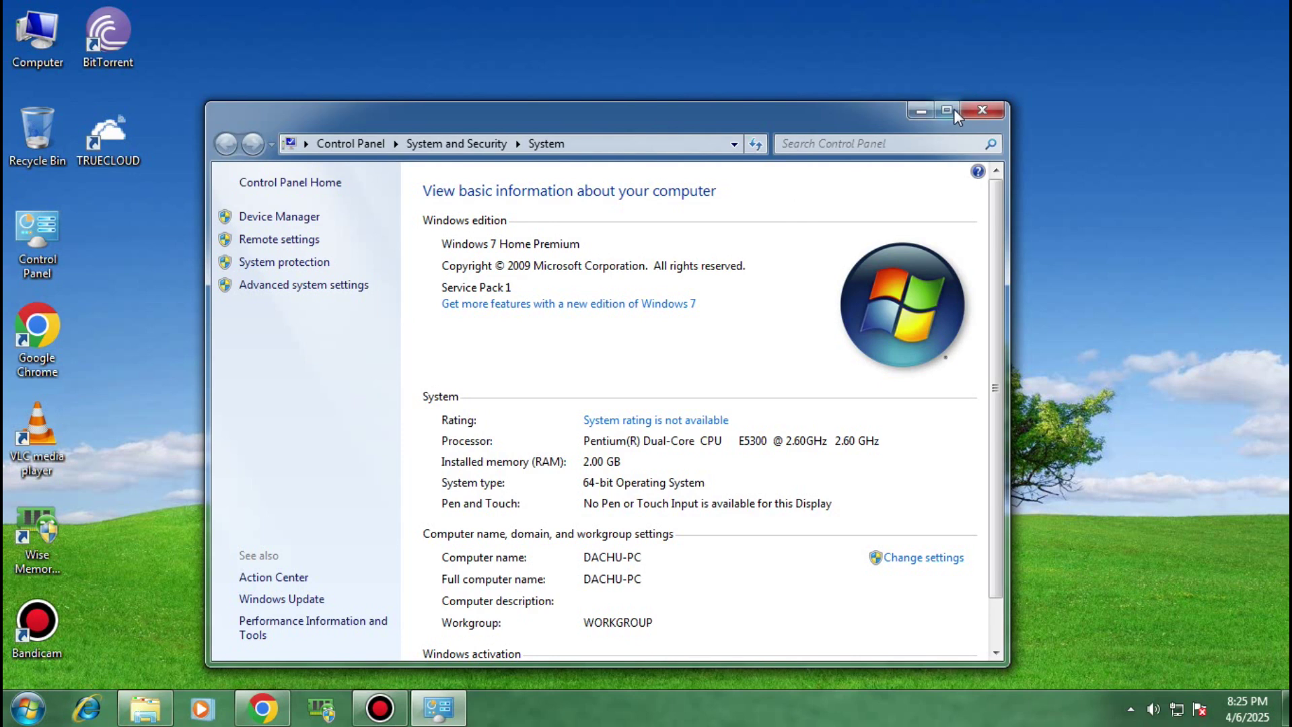
click(947, 110)
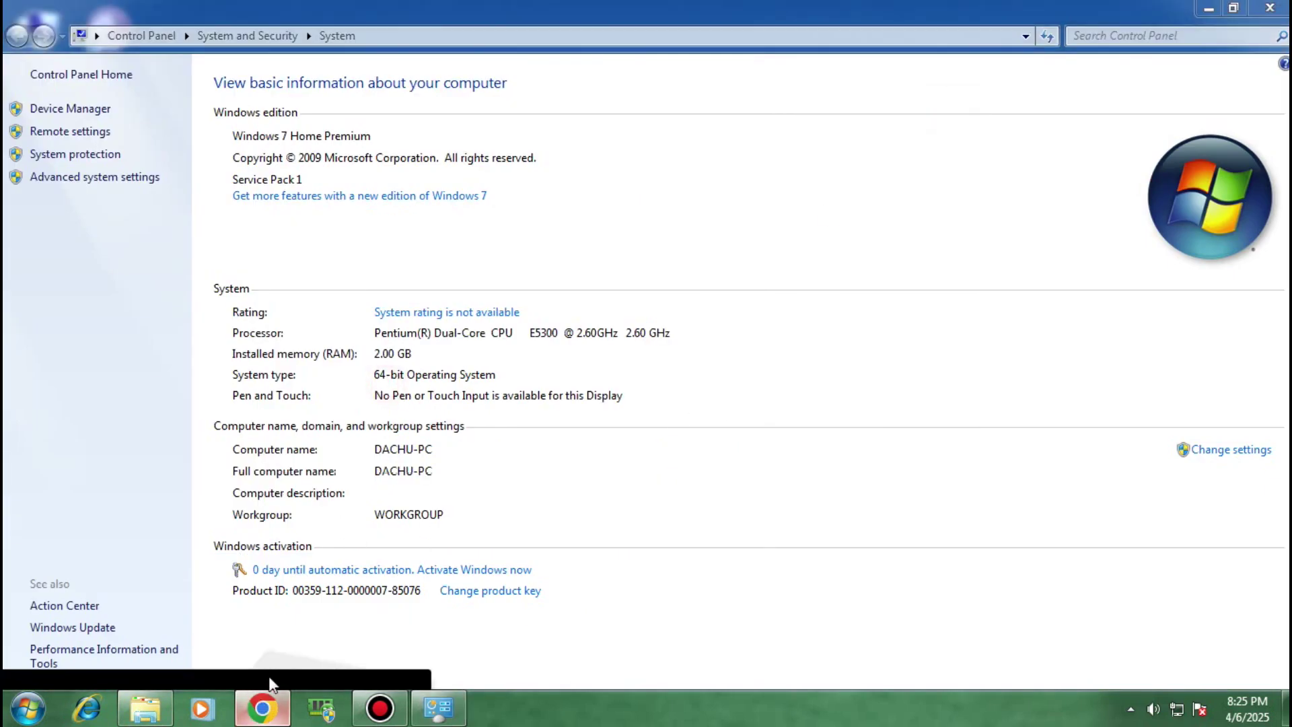
Download the 64-bit msvcr100.dll version 10.0.40219.473 from dll-files.com
click(262, 708)
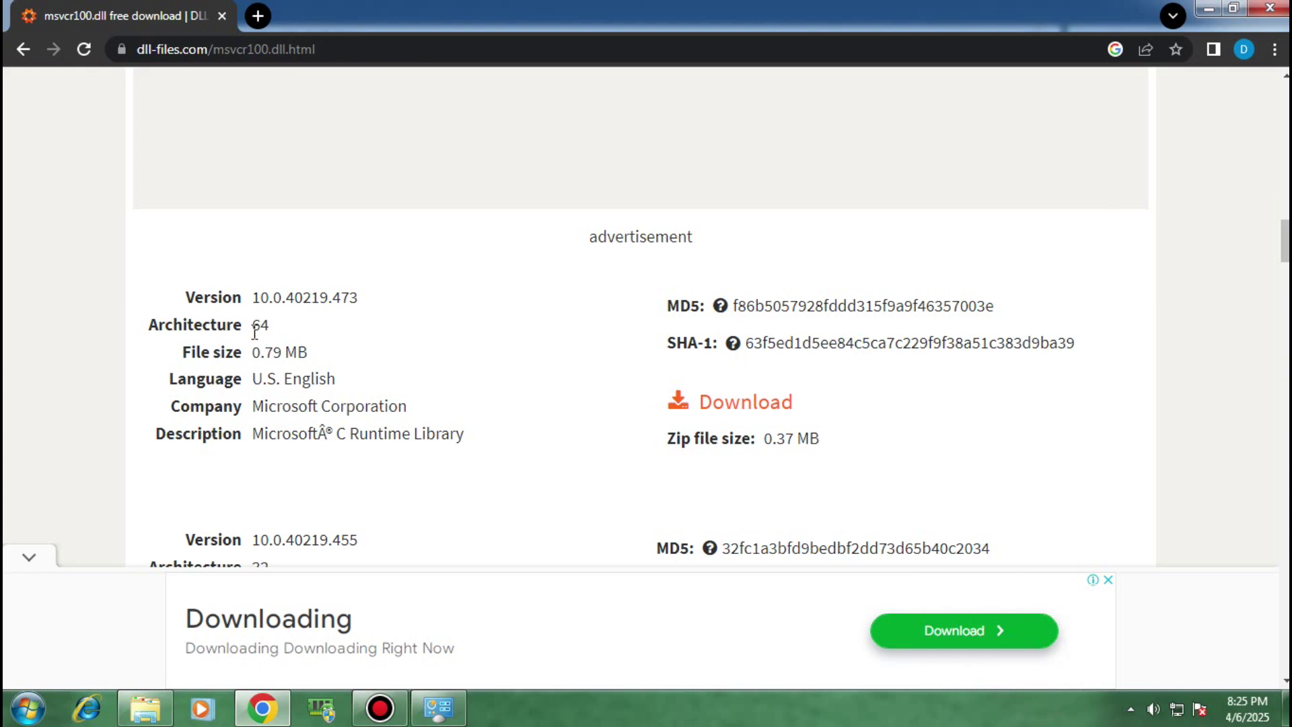
click(727, 401)
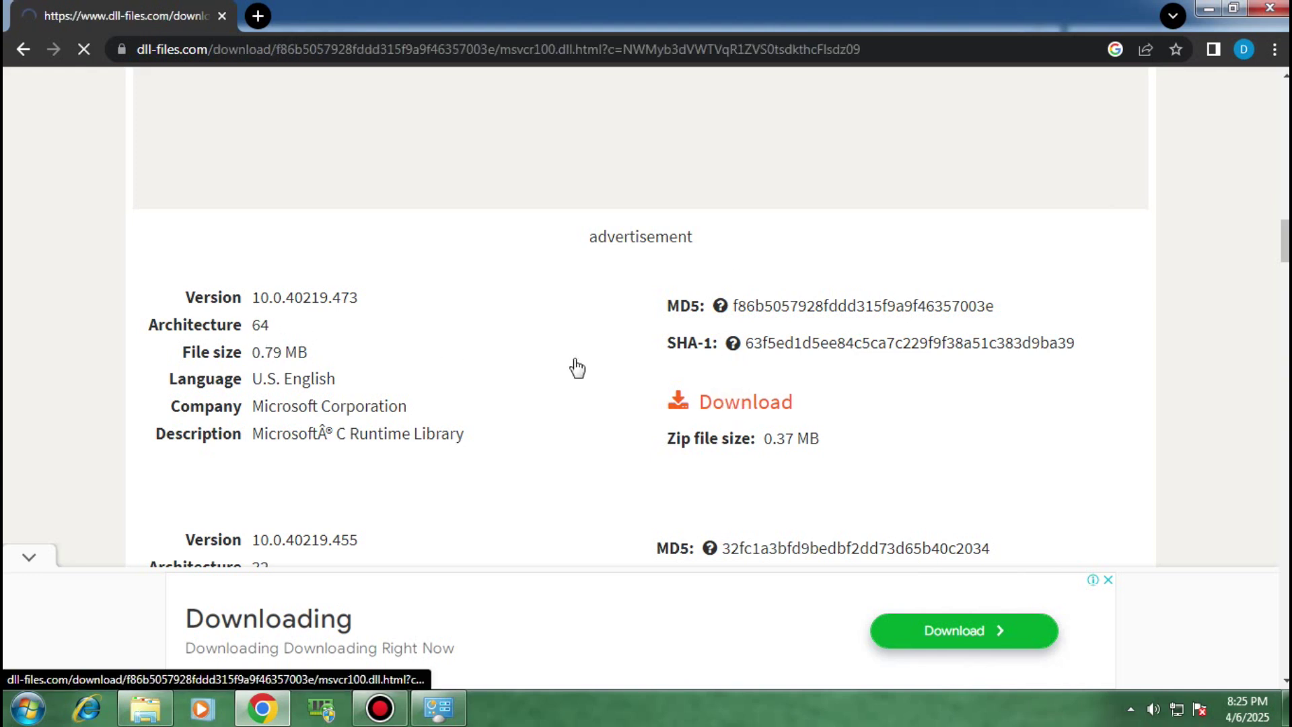
scroll(541, 358, down, 5)
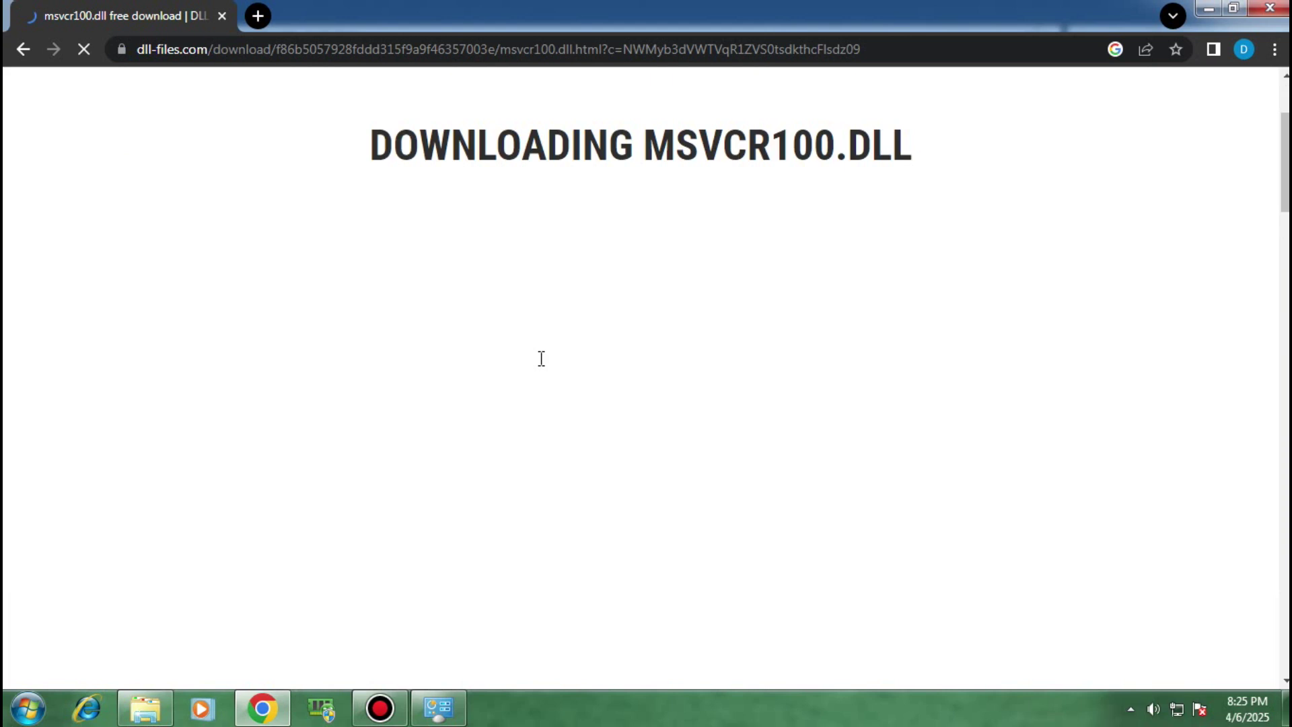
scroll(544, 367, down, 1)
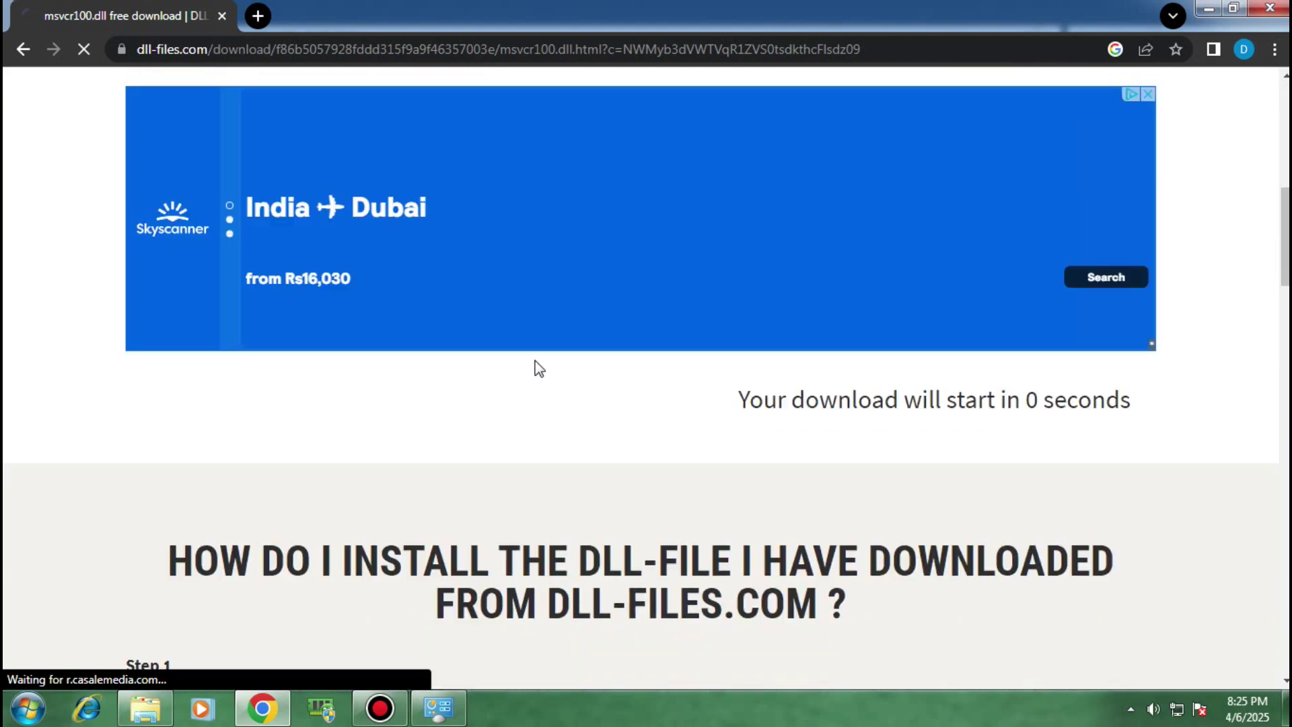
Extract the msvcr100 archive into a msvcr100 folder and copy msvcr100.dll
key(alt+Tab)
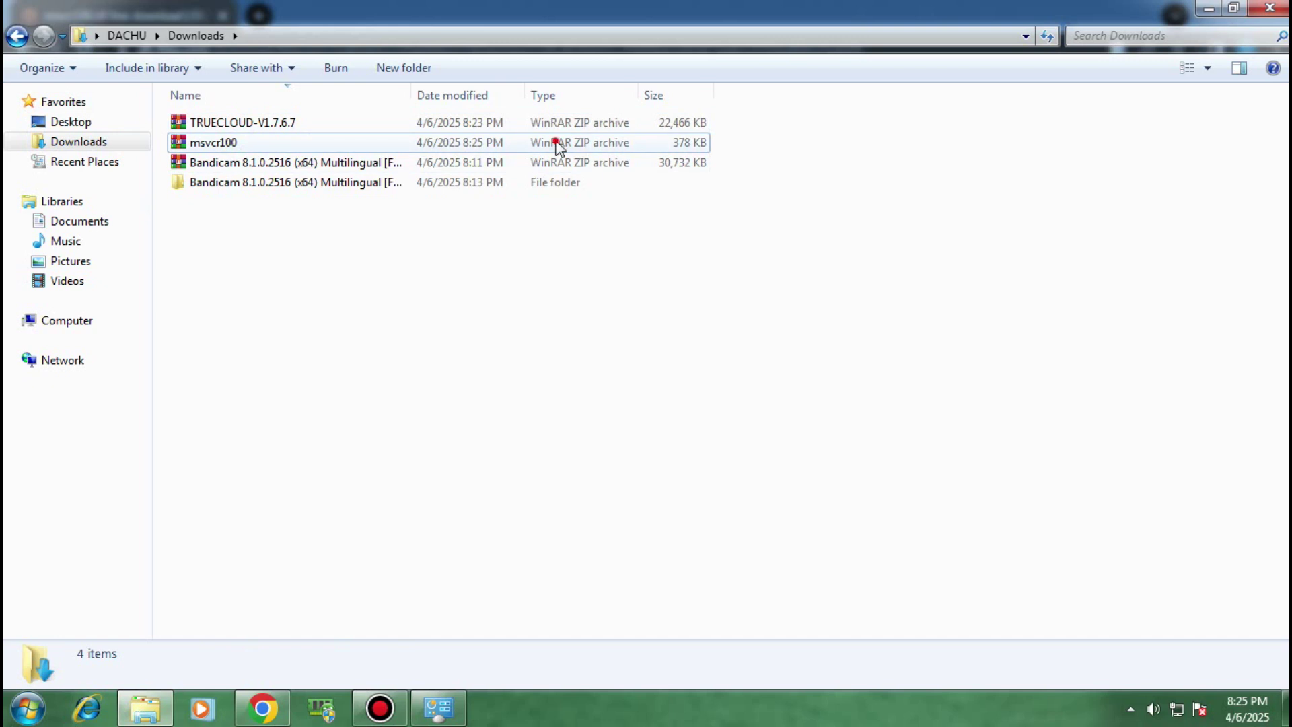
click(557, 143)
right_click(257, 145)
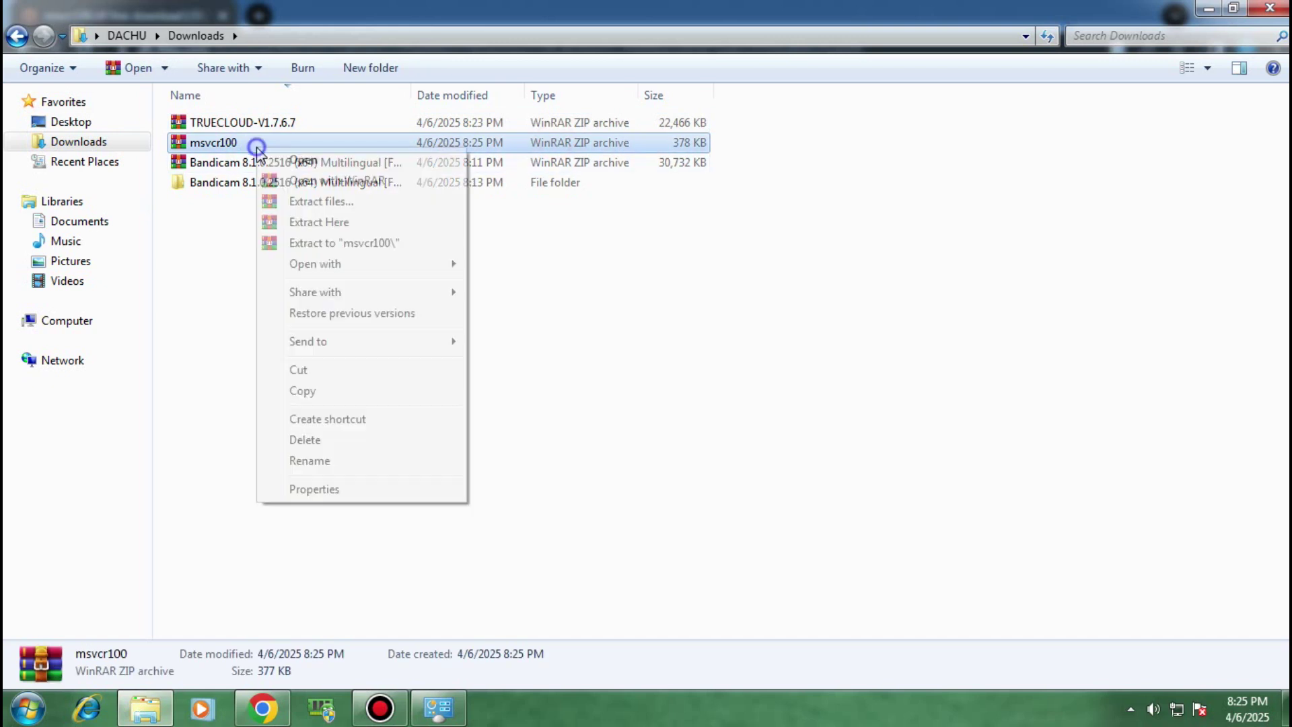
click(301, 243)
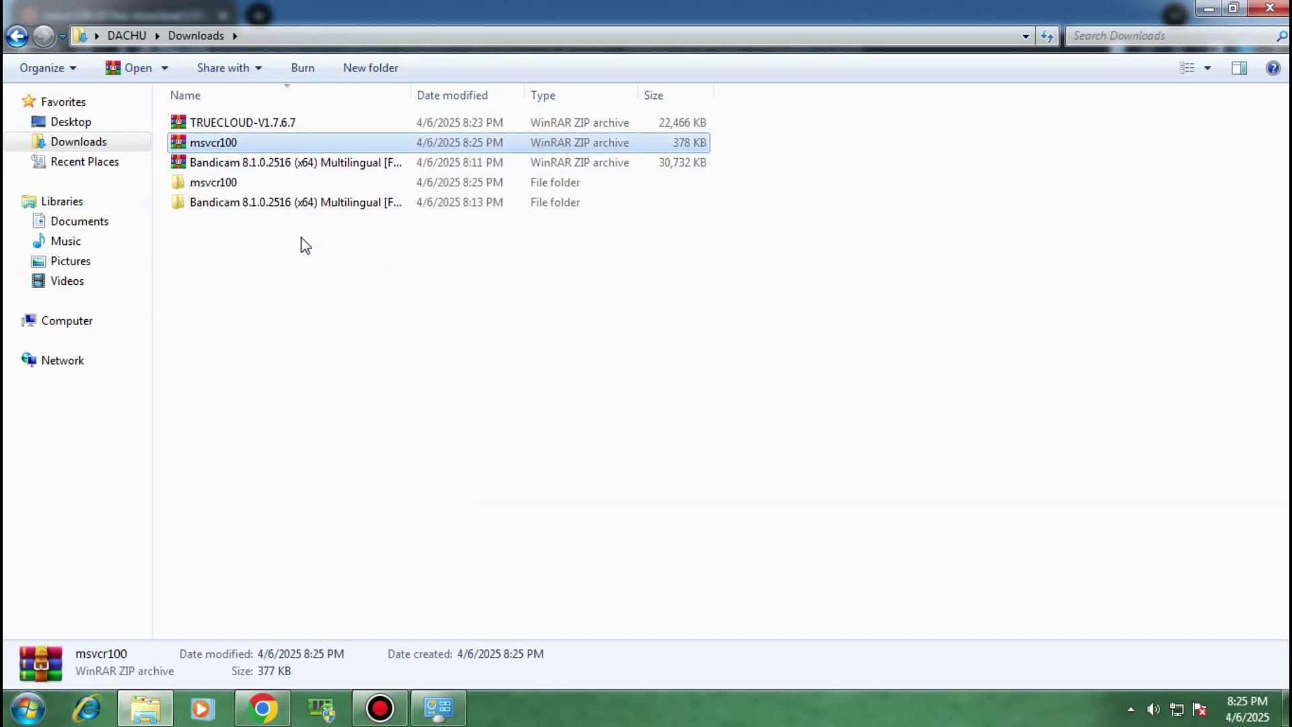
click(288, 195)
double_click(291, 181)
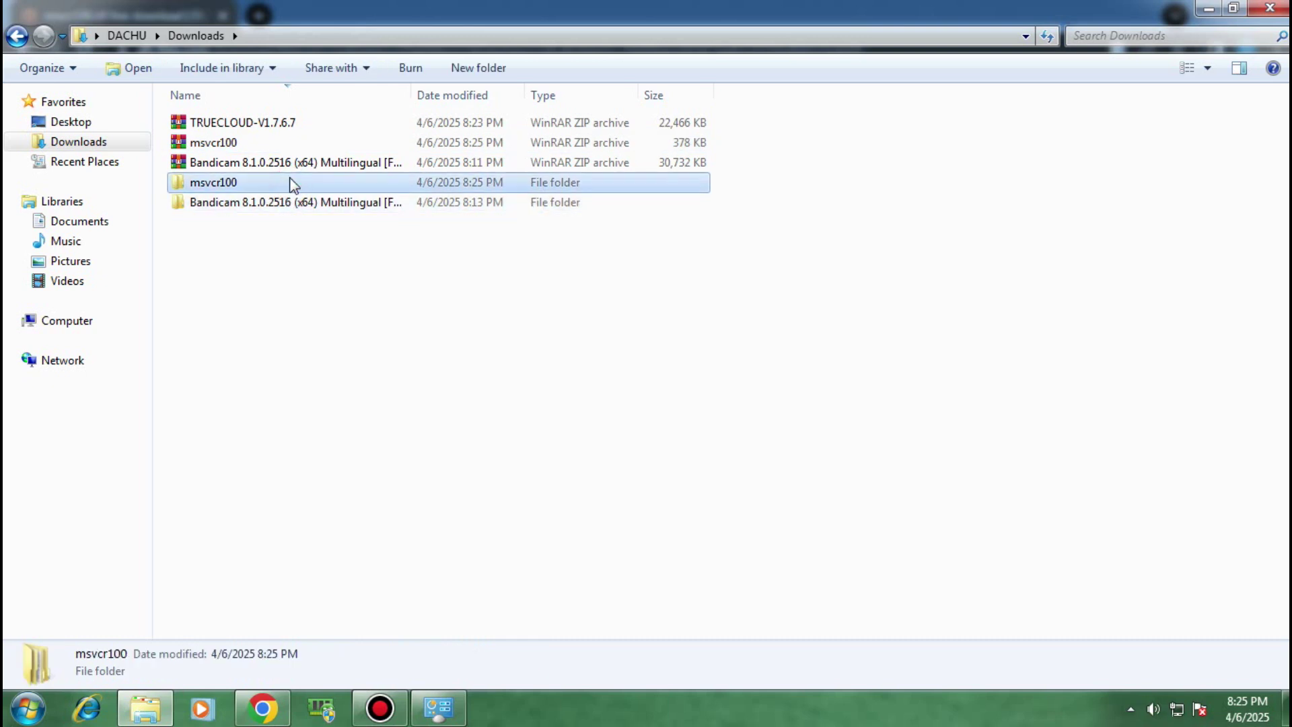
click(280, 124)
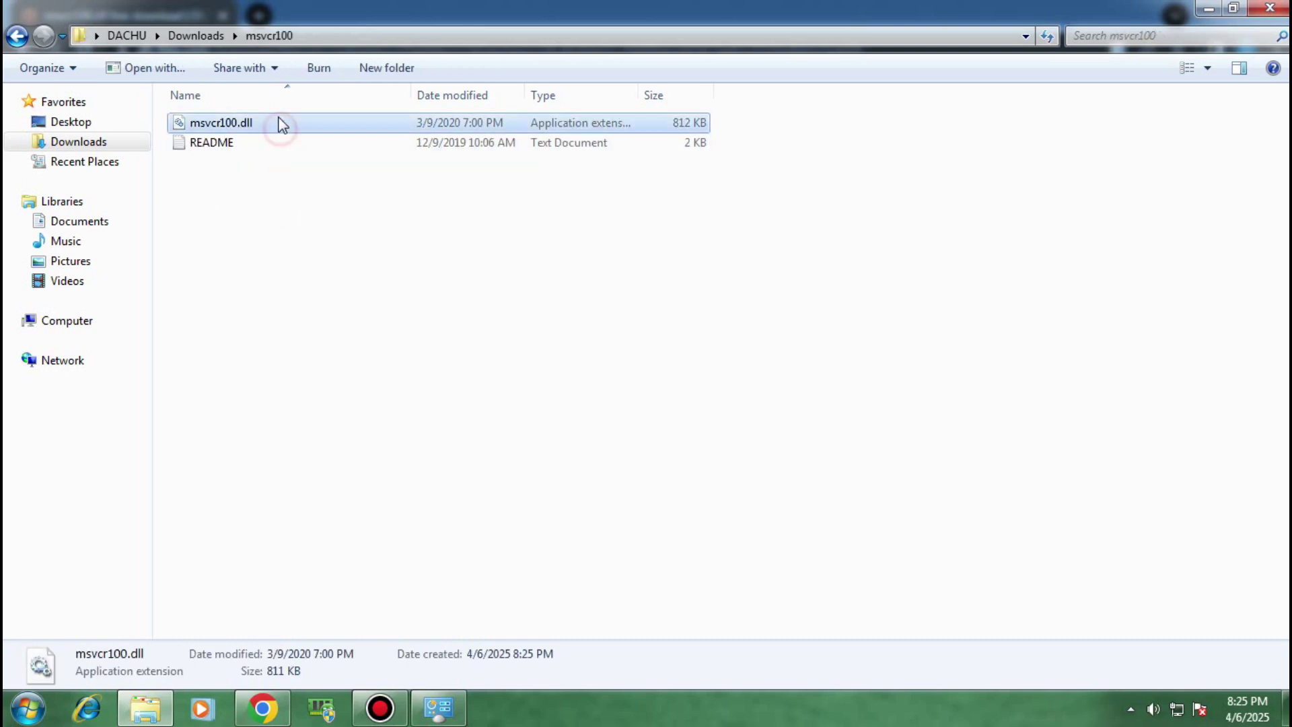
right_click(285, 127)
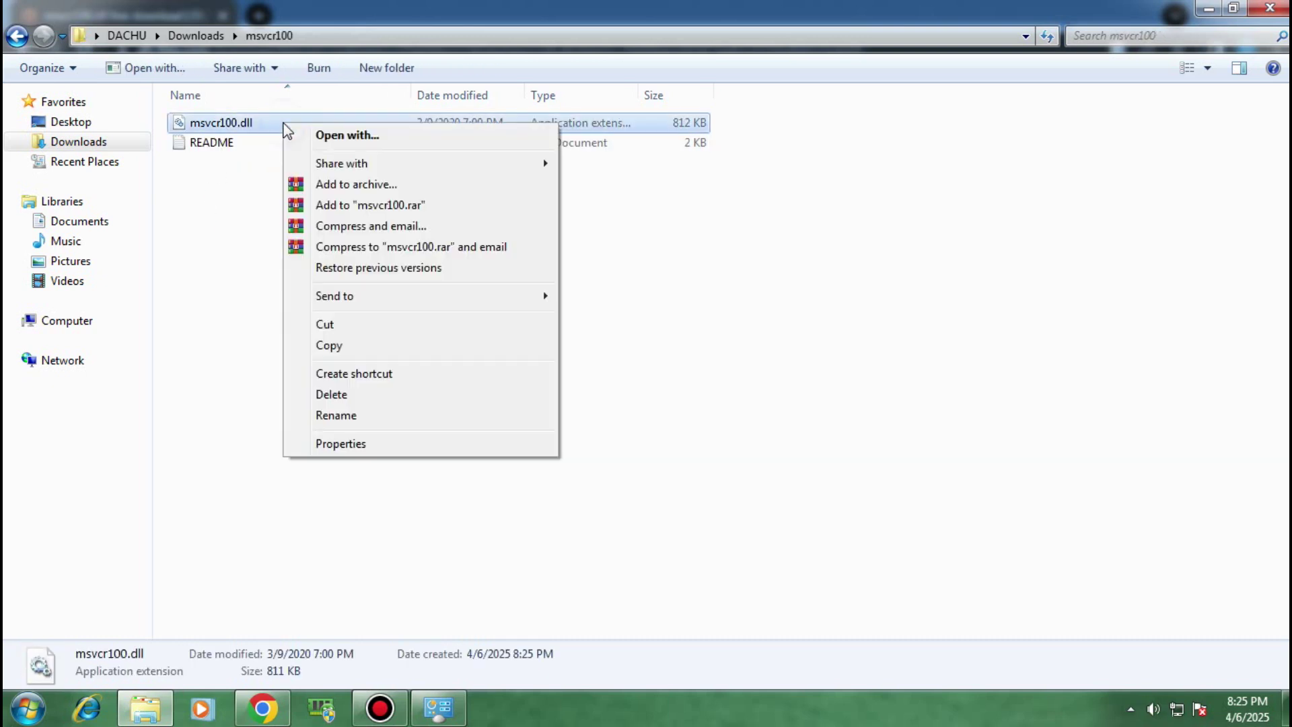
click(327, 347)
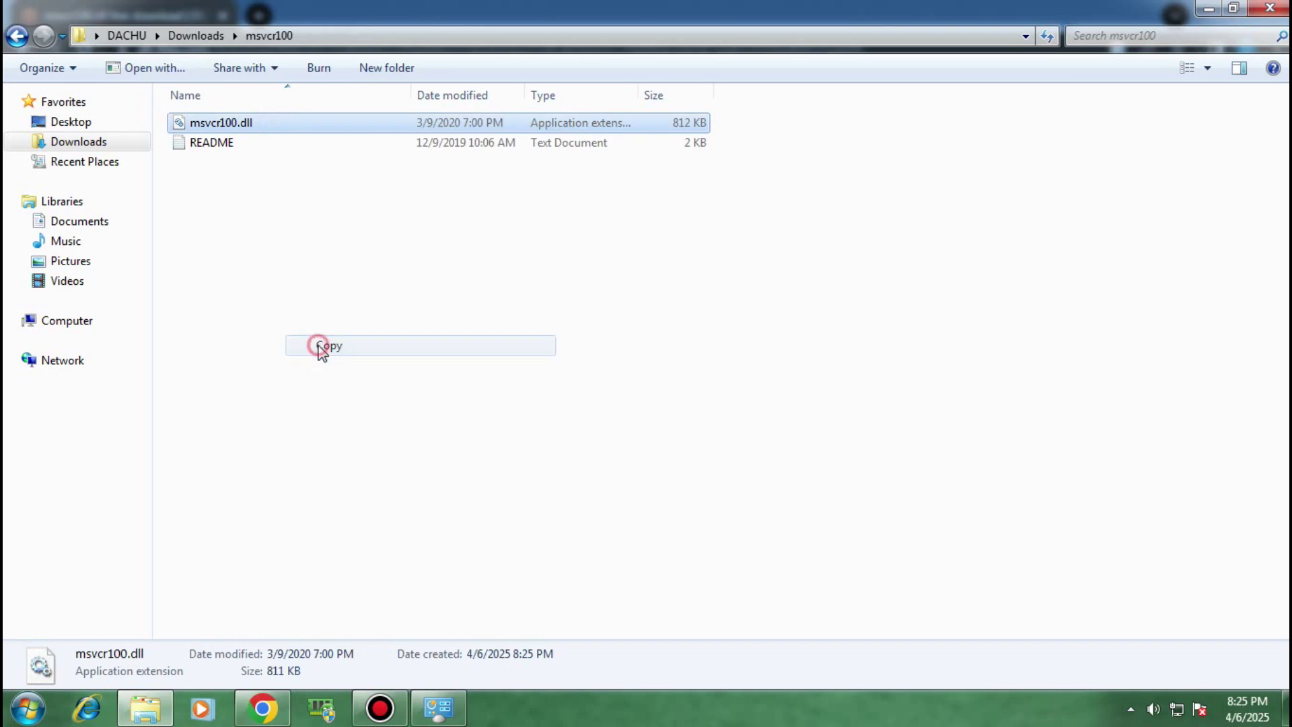
Paste msvcr100.dll into the TRUECLOUD install folder via the shortcut's file location
click(1262, 10)
click(1205, 10)
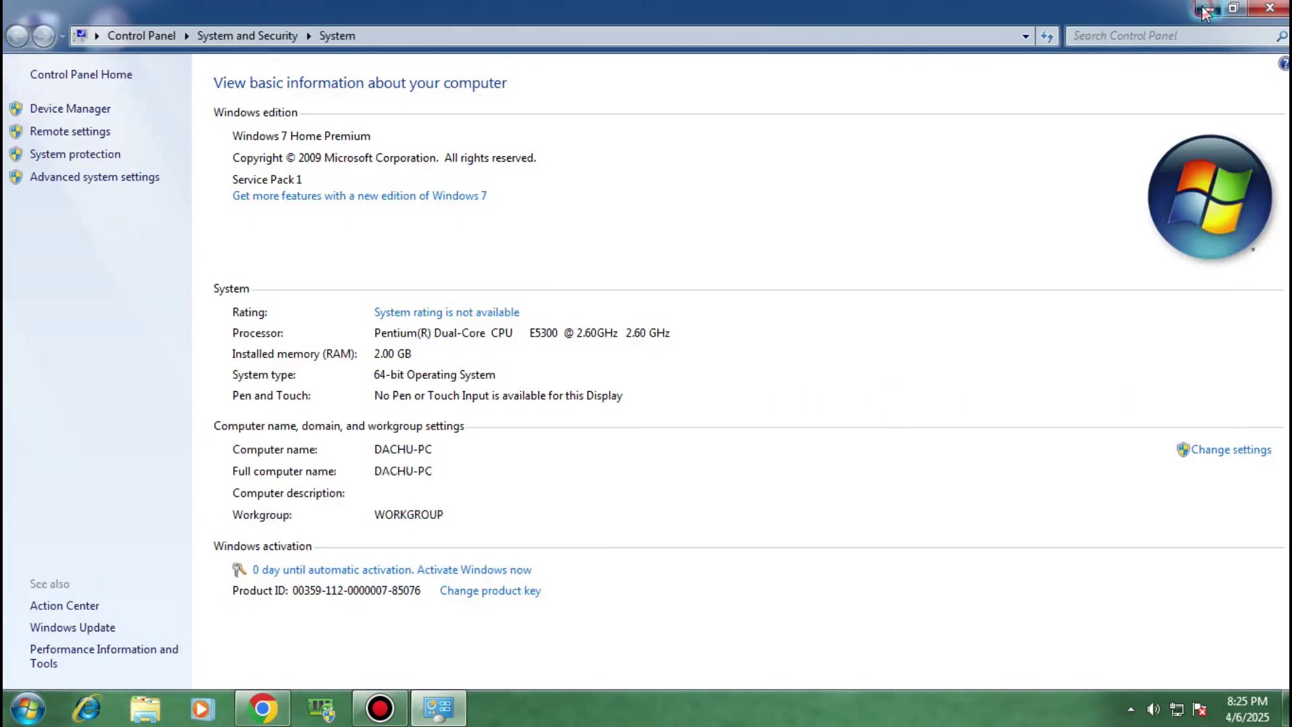
click(1206, 10)
click(116, 147)
right_click(116, 146)
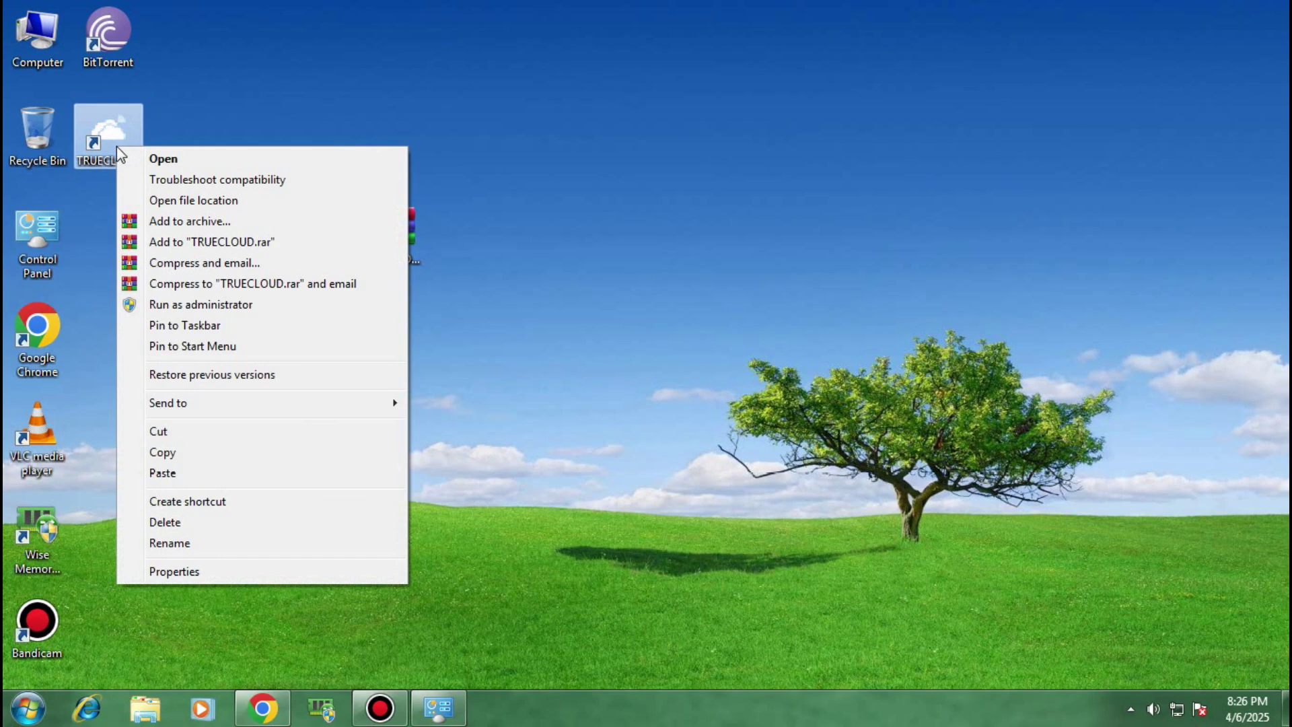
click(151, 201)
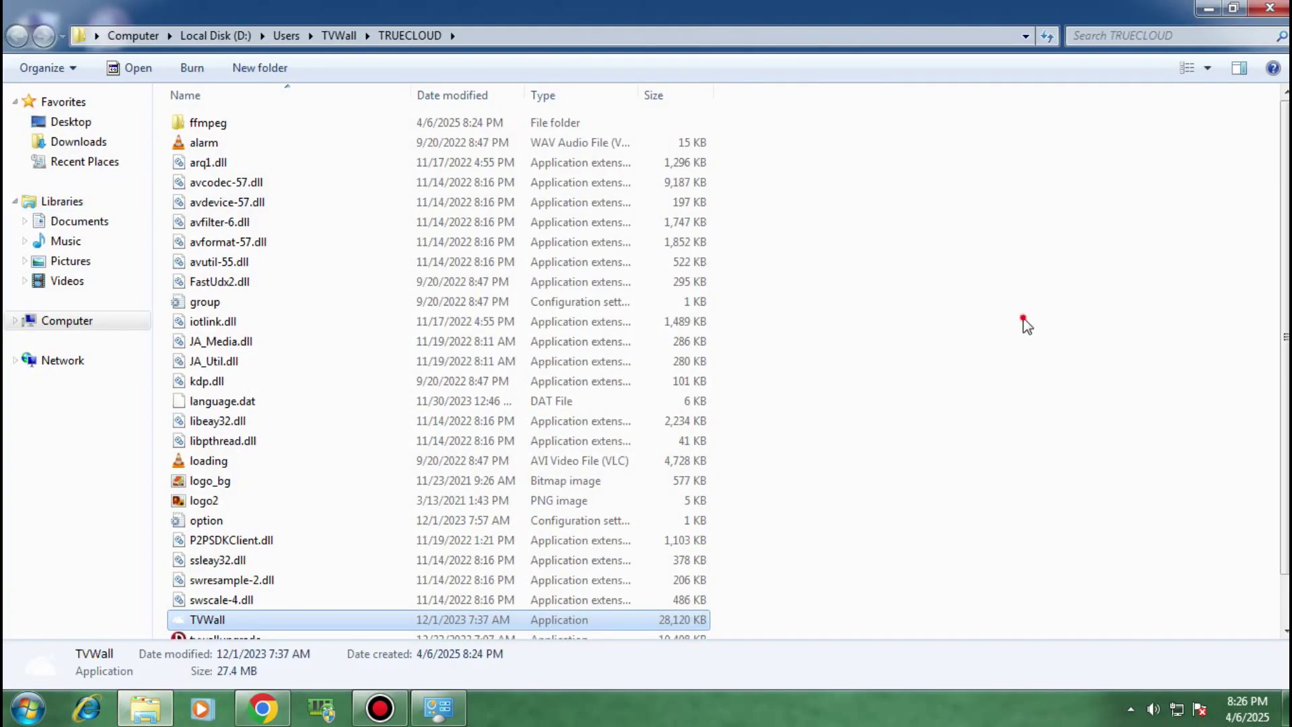
click(1026, 325)
right_click(935, 244)
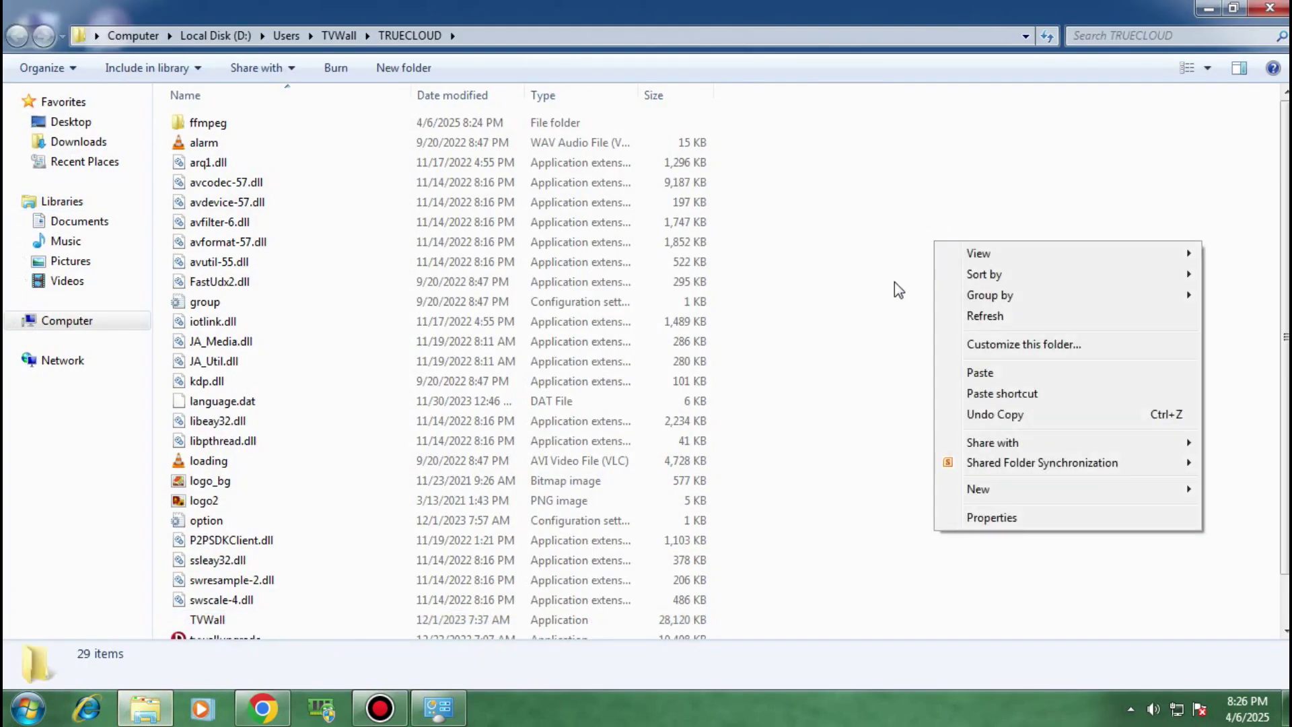
click(980, 373)
Close the folder window and start TRUECLOUD from its desktop shortcut to view the Living Room camera
key(alt+F4)
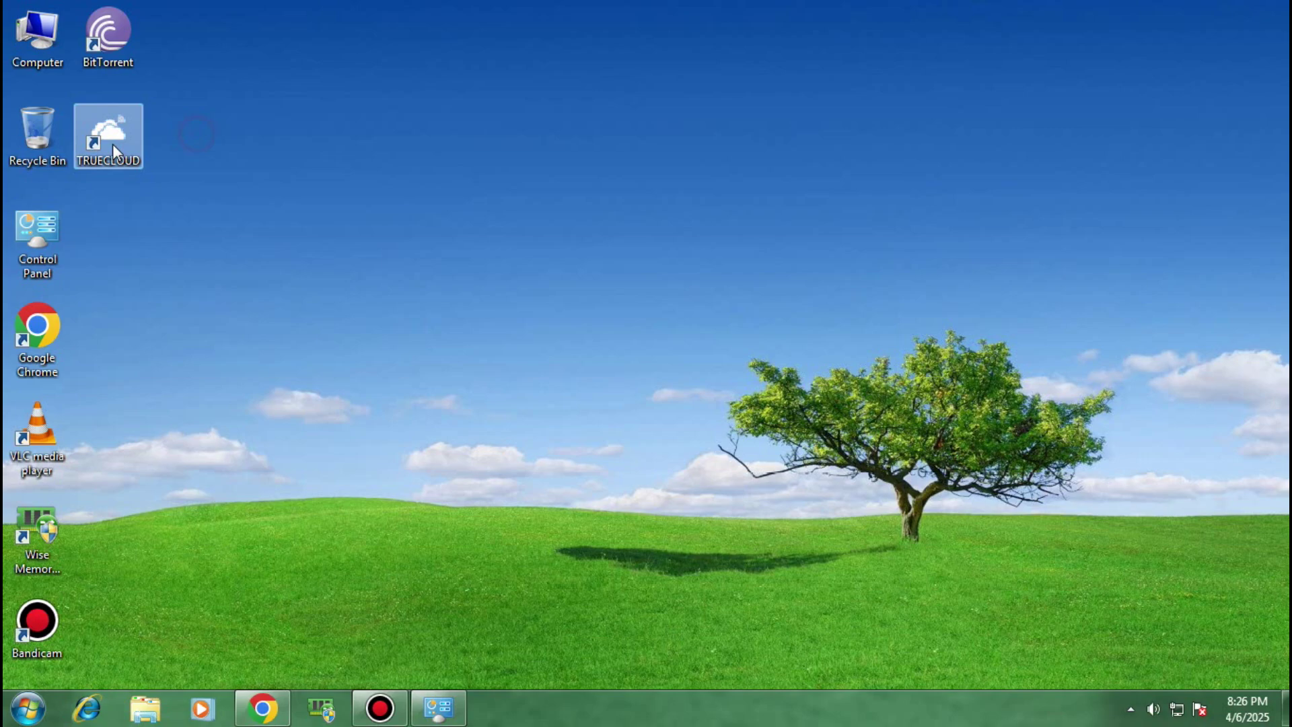
right_click(112, 144)
click(123, 151)
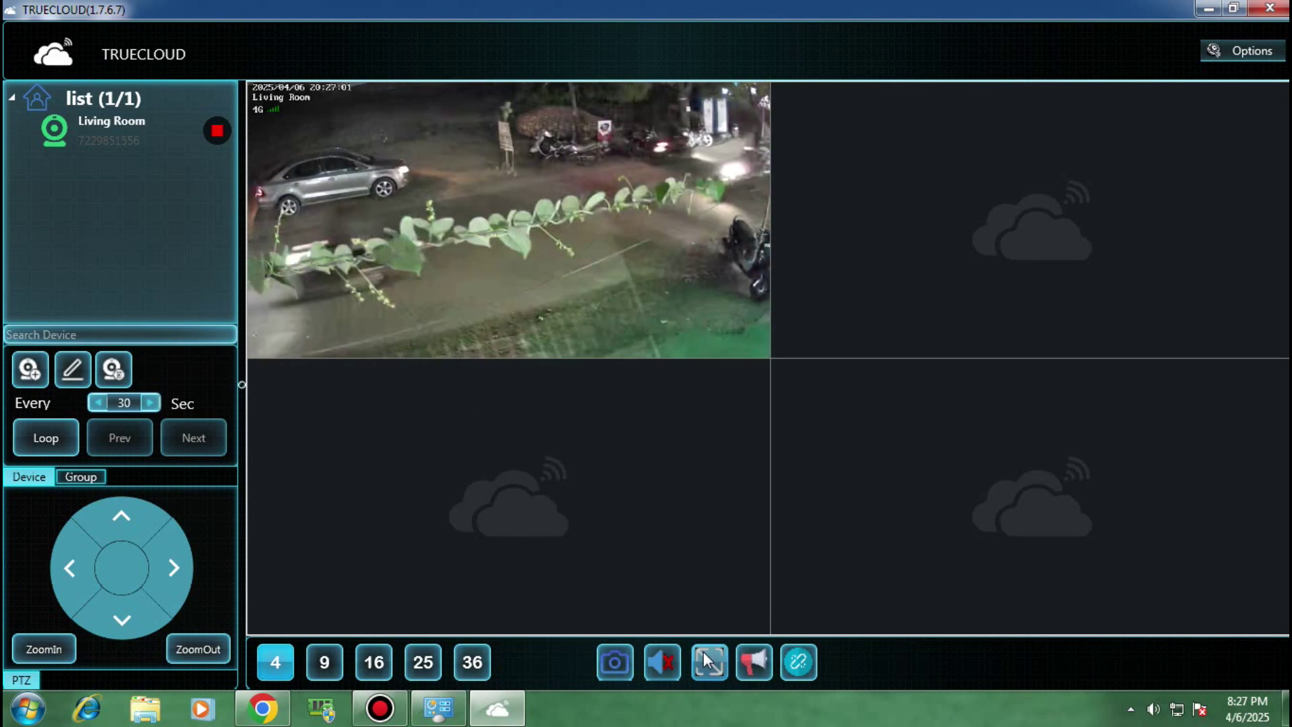
Select the Living Room camera and pan it right, left, then tilt down to the fence and back up
click(493, 237)
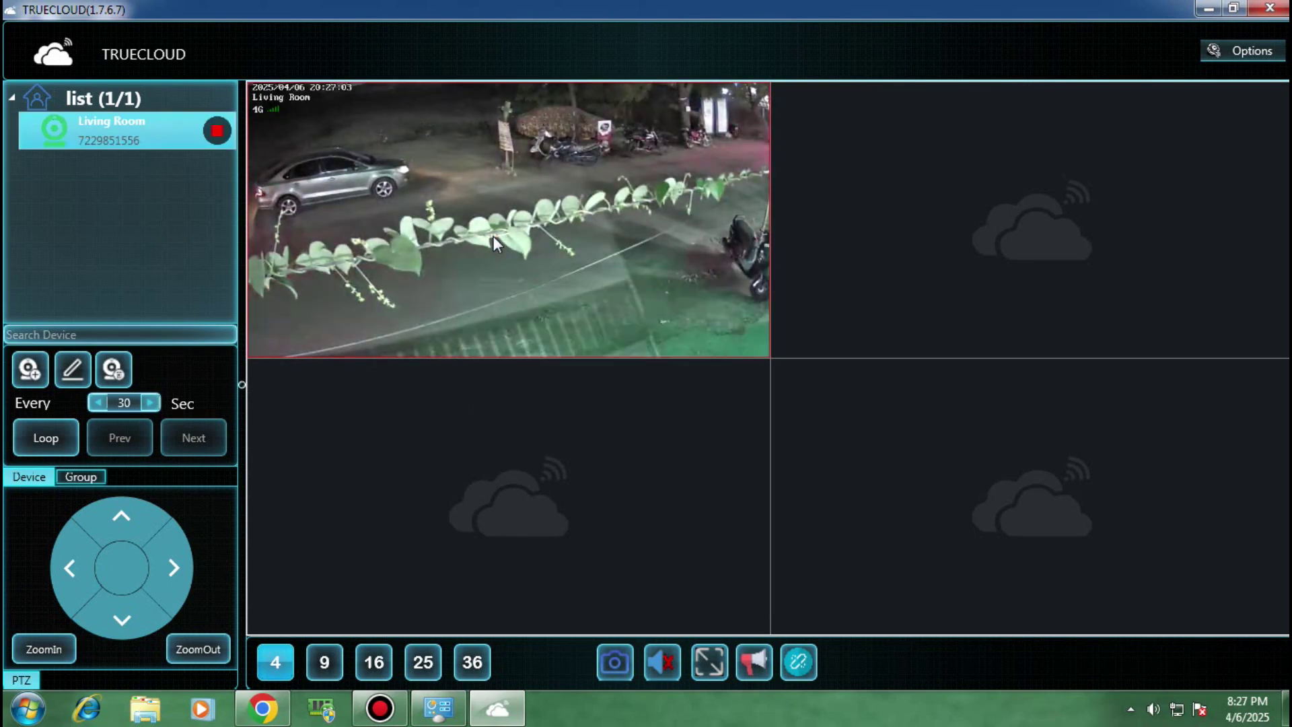
click(155, 562)
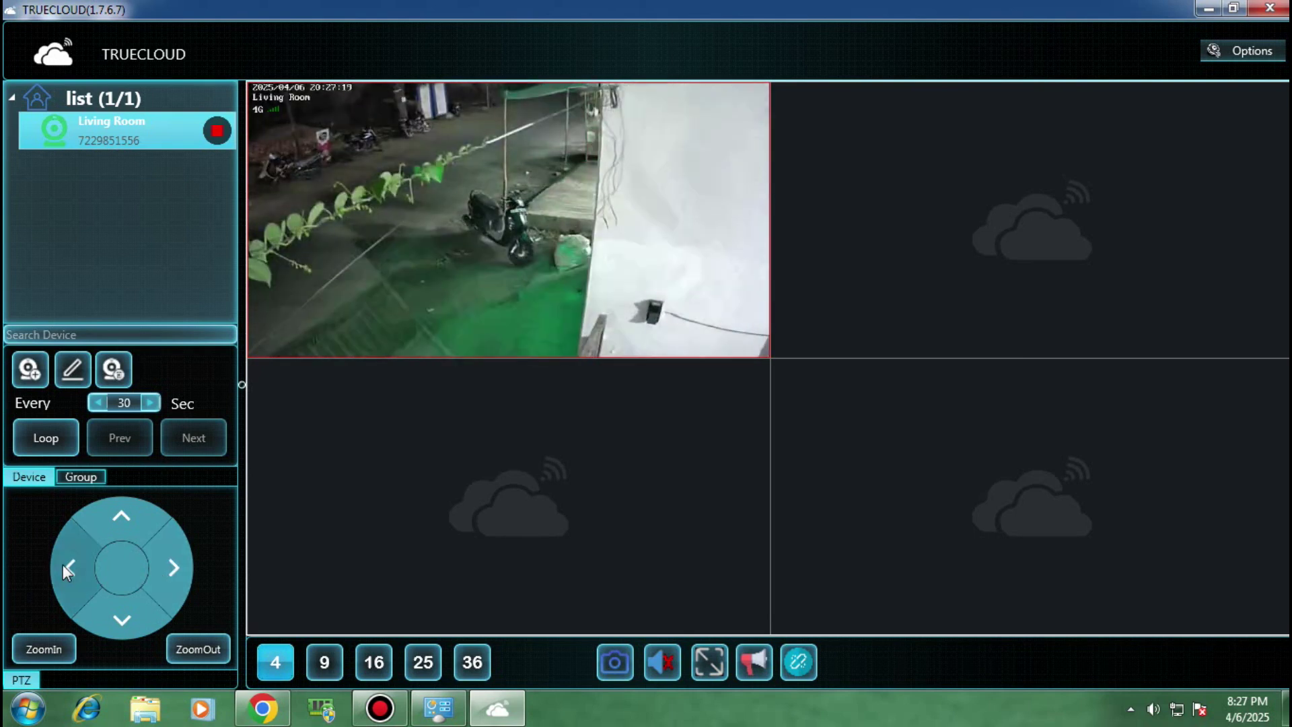
click(63, 564)
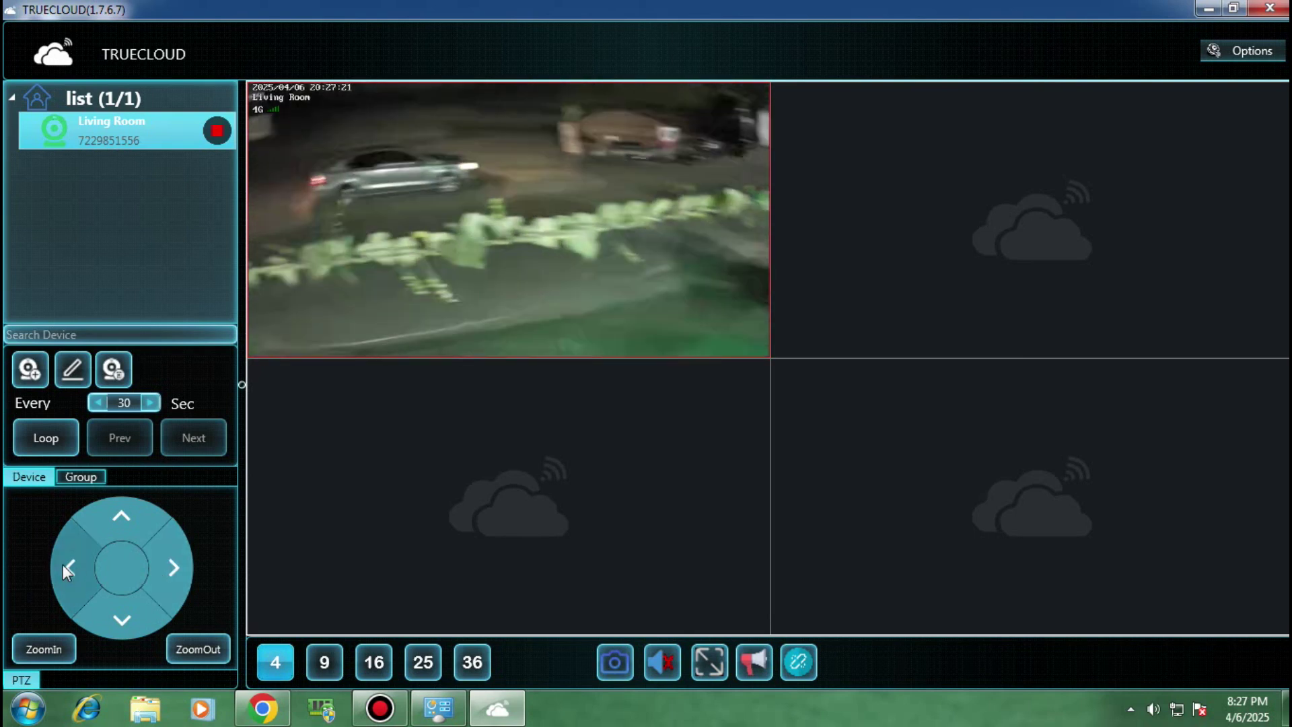
click(117, 614)
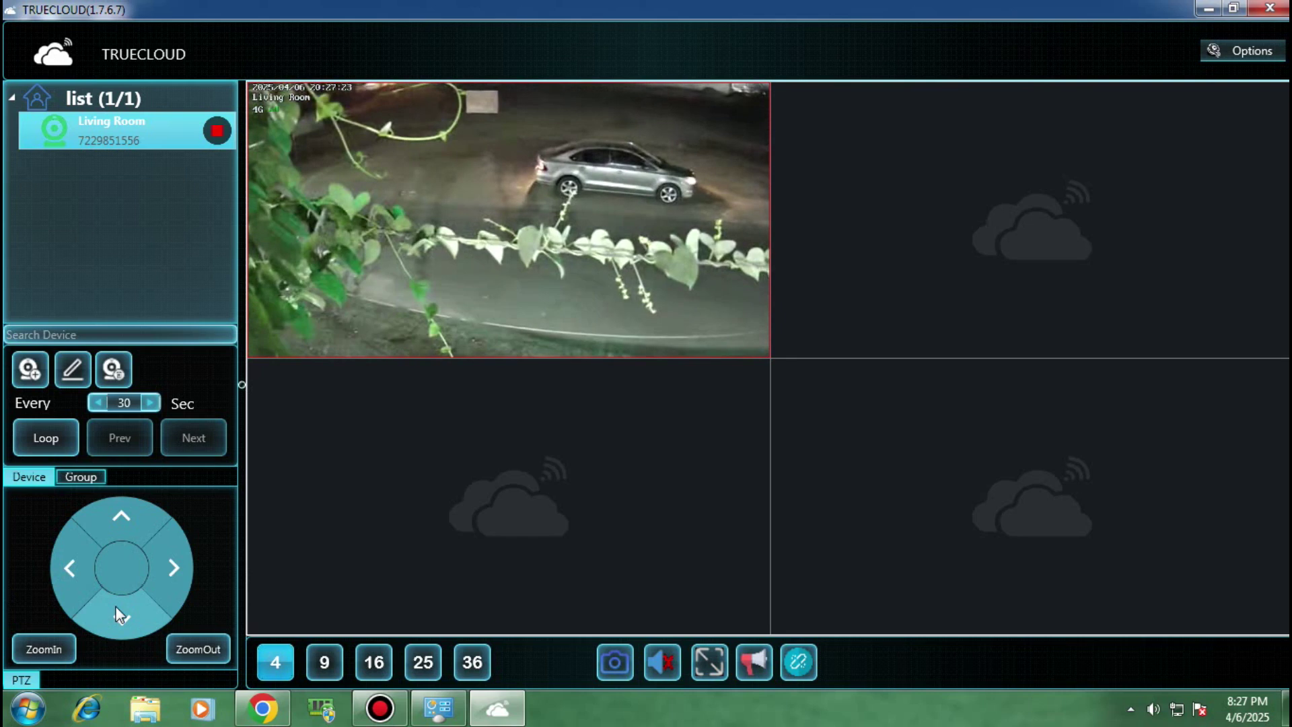
click(119, 507)
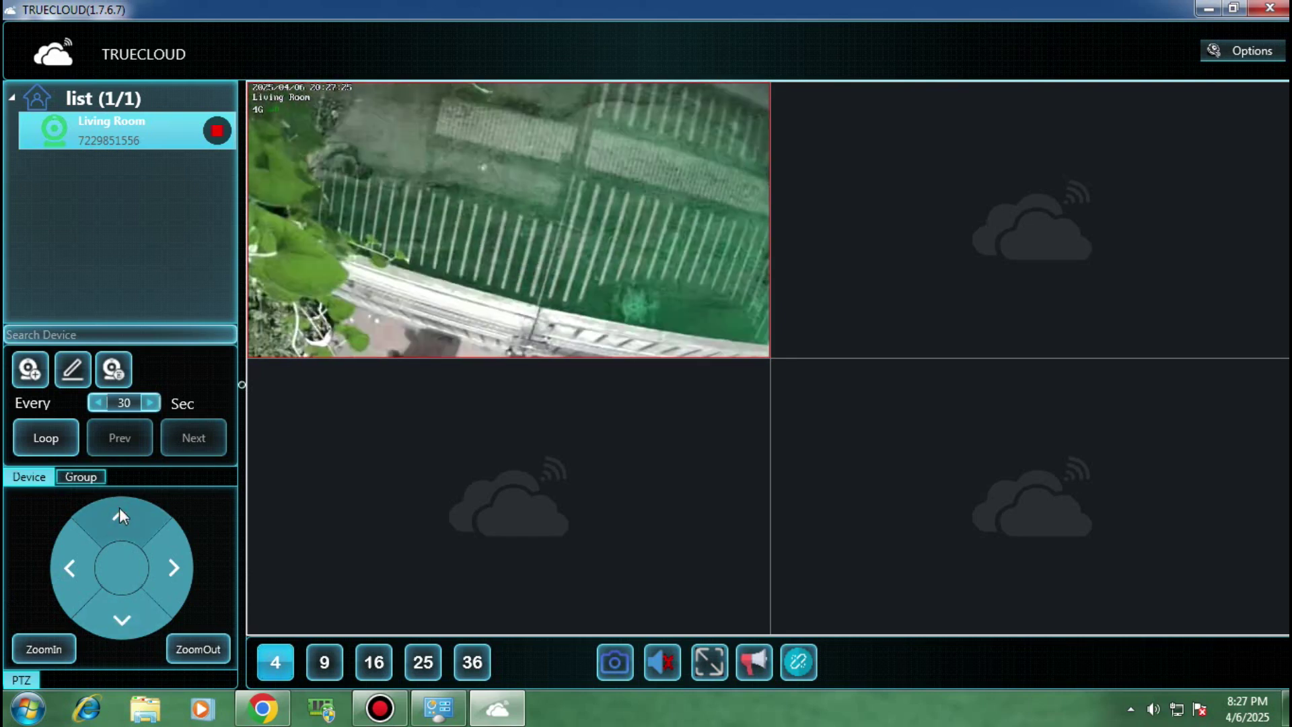